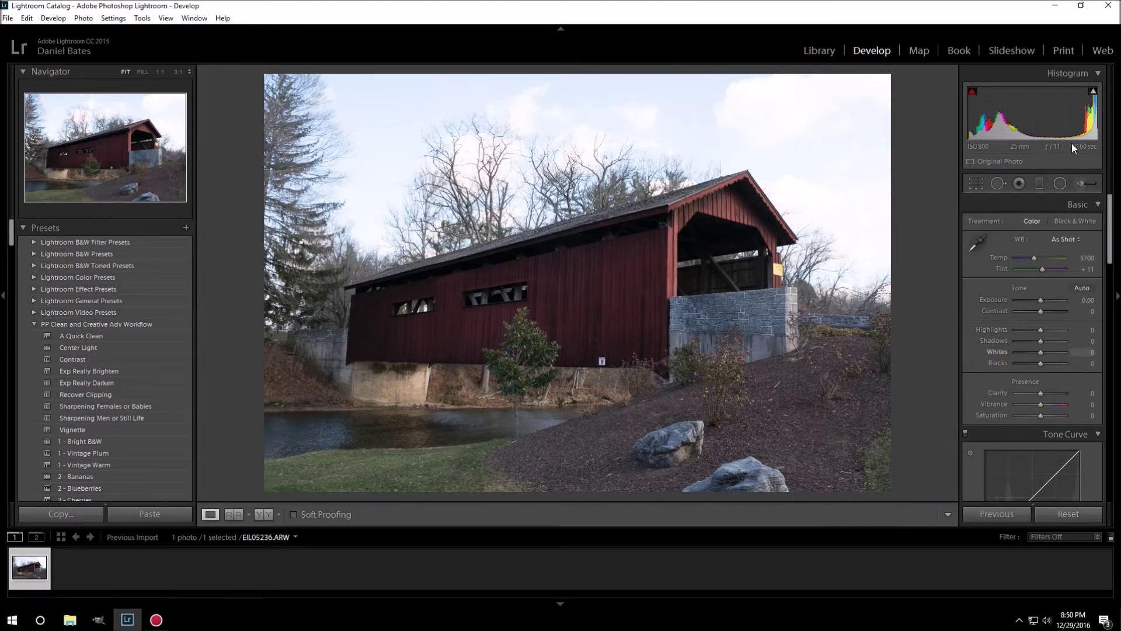
Step: Warm the photo's white balance to a temperature of 6286 and lower the exposure to −0.60
click(1063, 237)
click(1045, 263)
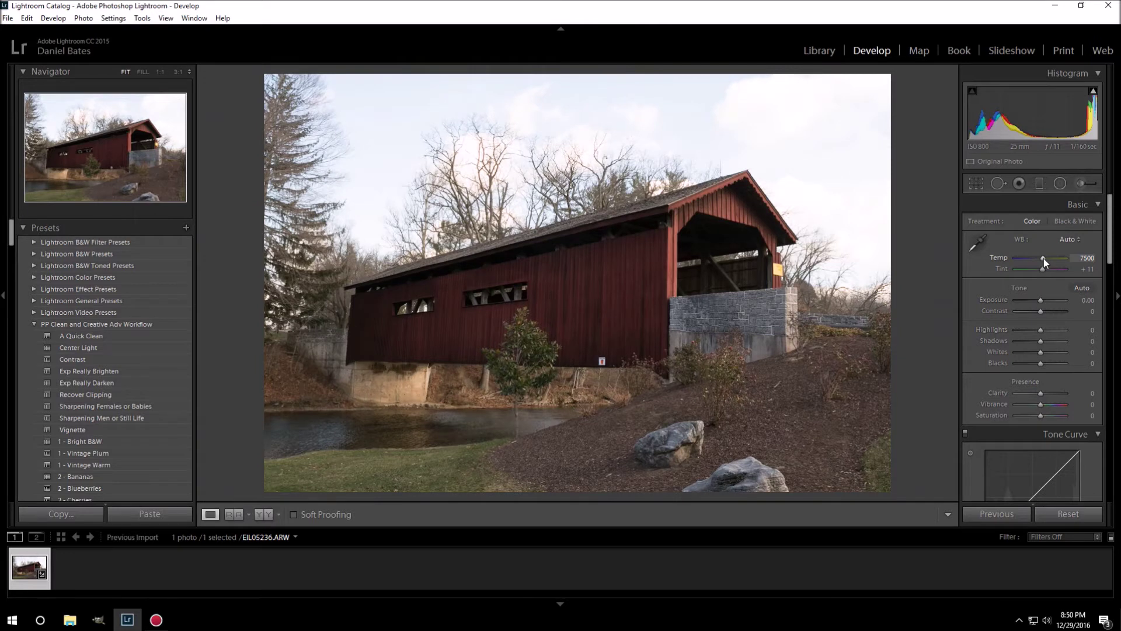
drag(1041, 257, 1036, 259)
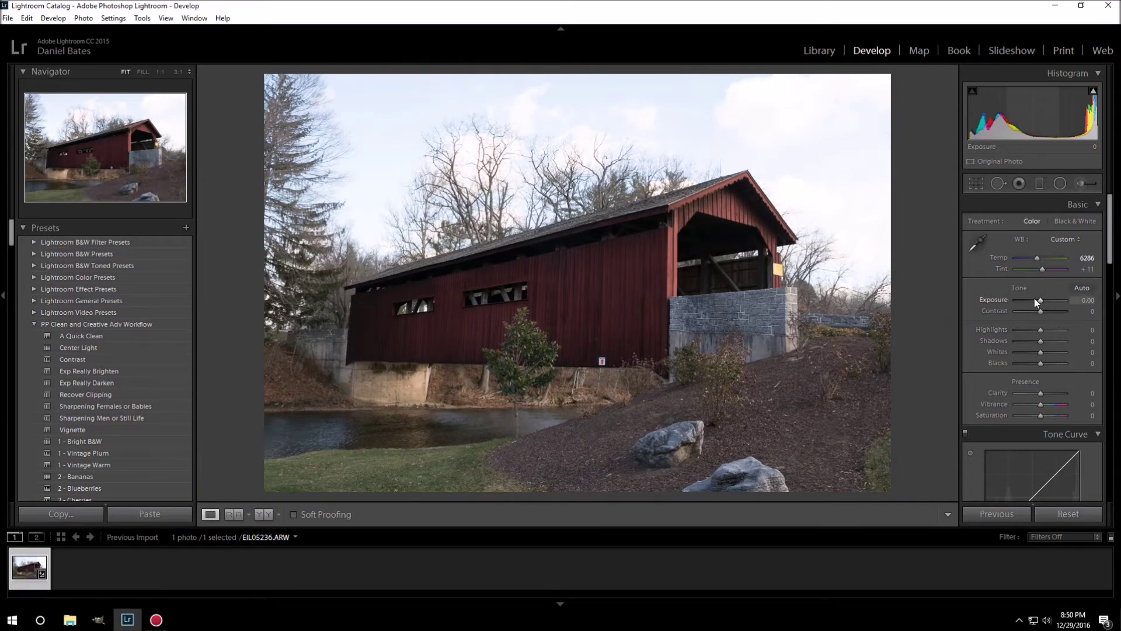
drag(1039, 299, 1035, 296)
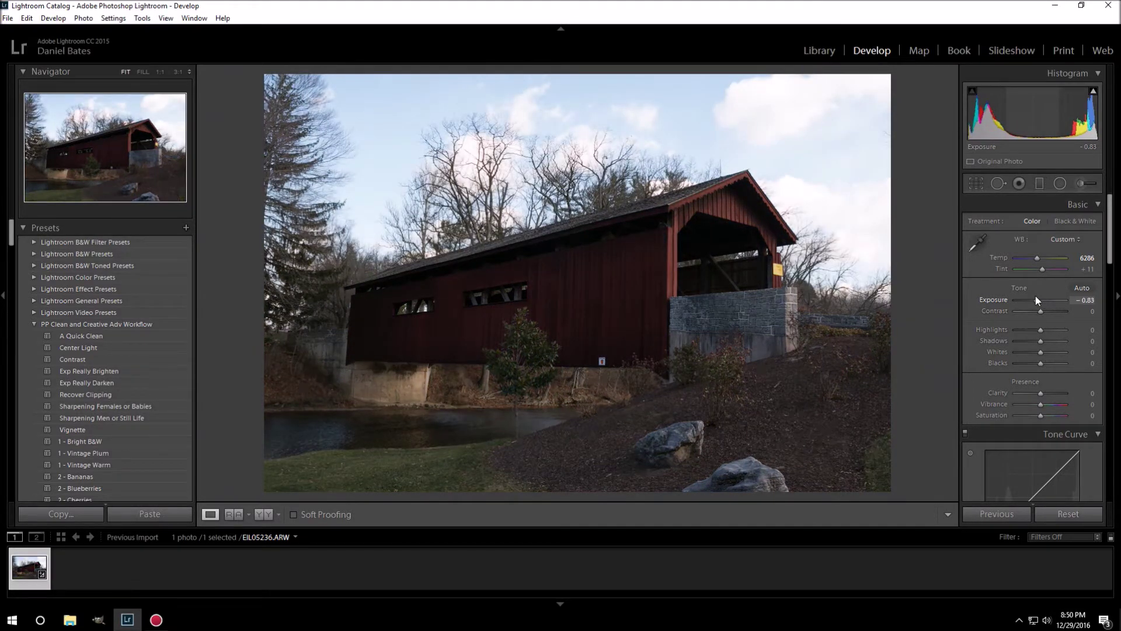
drag(1035, 296, 1036, 294)
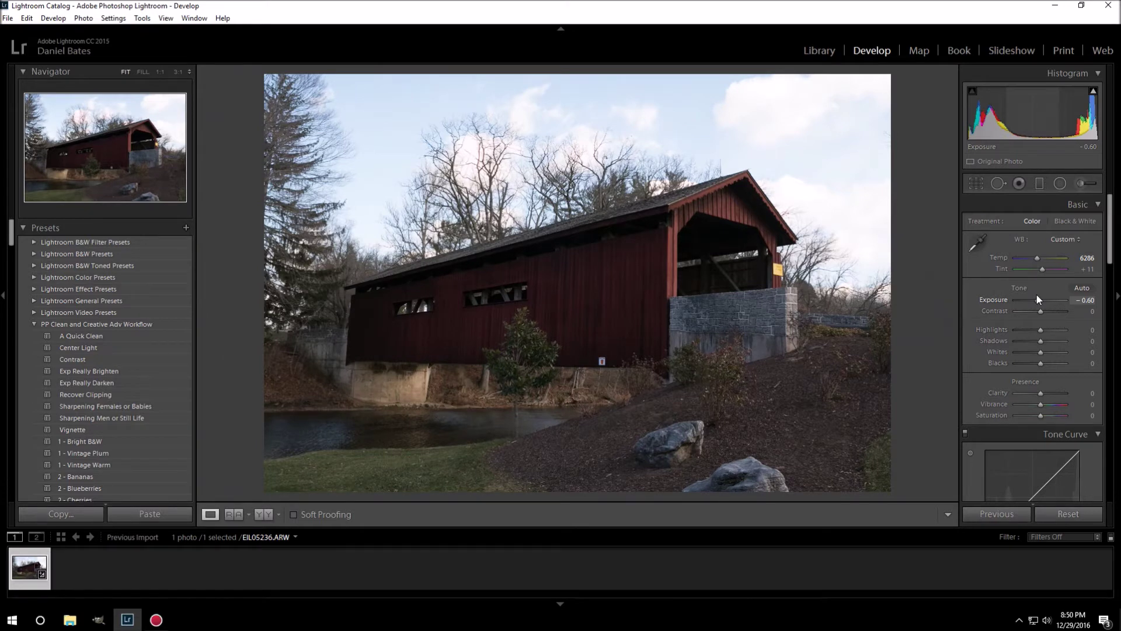
Step: Lower the photo's highlights to −100 and raise its shadows to +100
click(1039, 331)
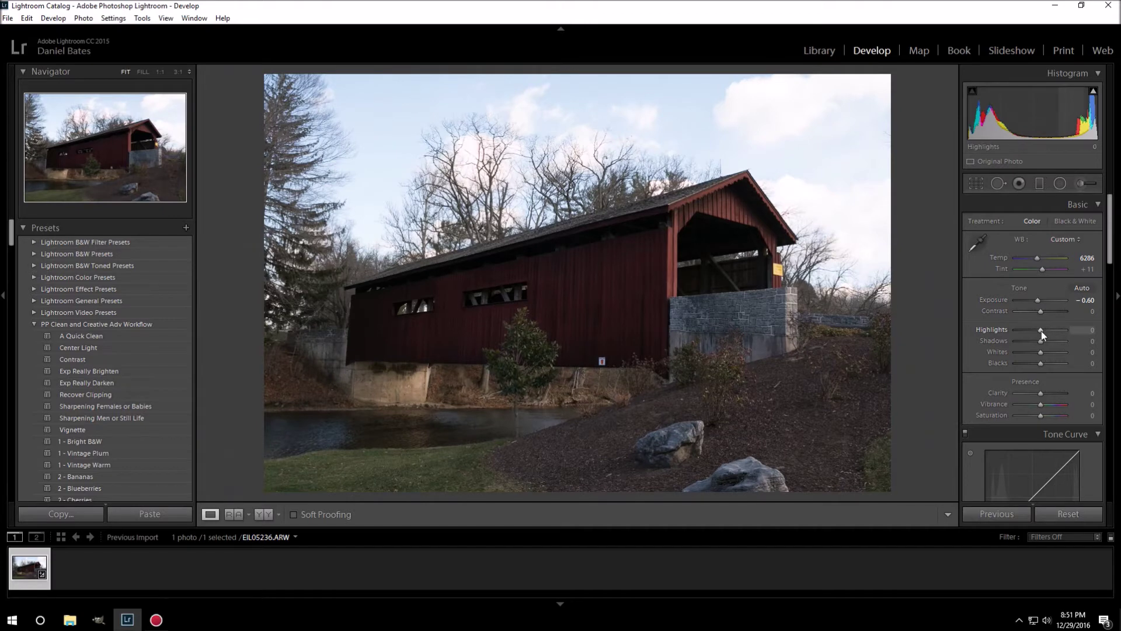
drag(1042, 330, 986, 331)
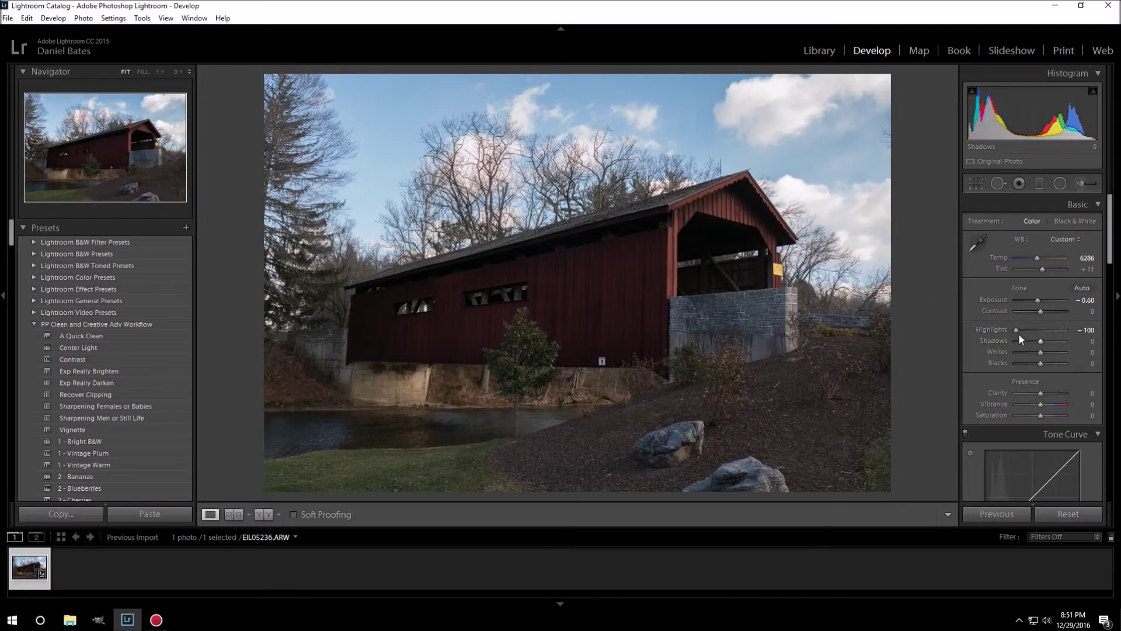
mouse_move(1018, 328)
mouse_down()
mouse_move(1053, 329)
mouse_move(1039, 328)
mouse_up()
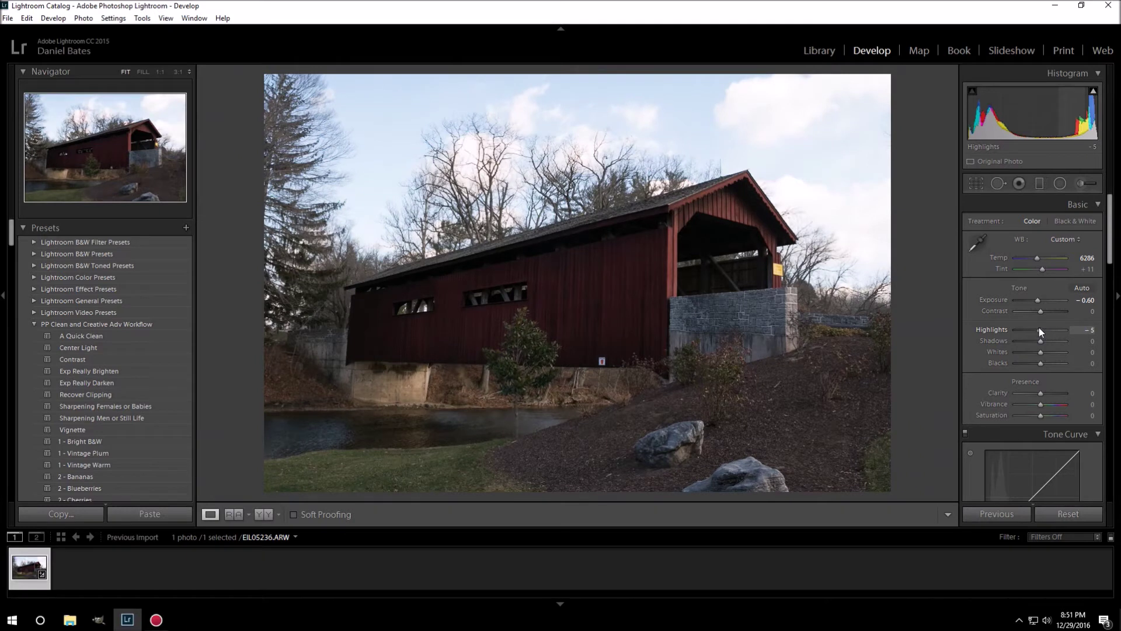
click(1088, 330)
text(0)
key(Return)
drag(1039, 330, 1003, 324)
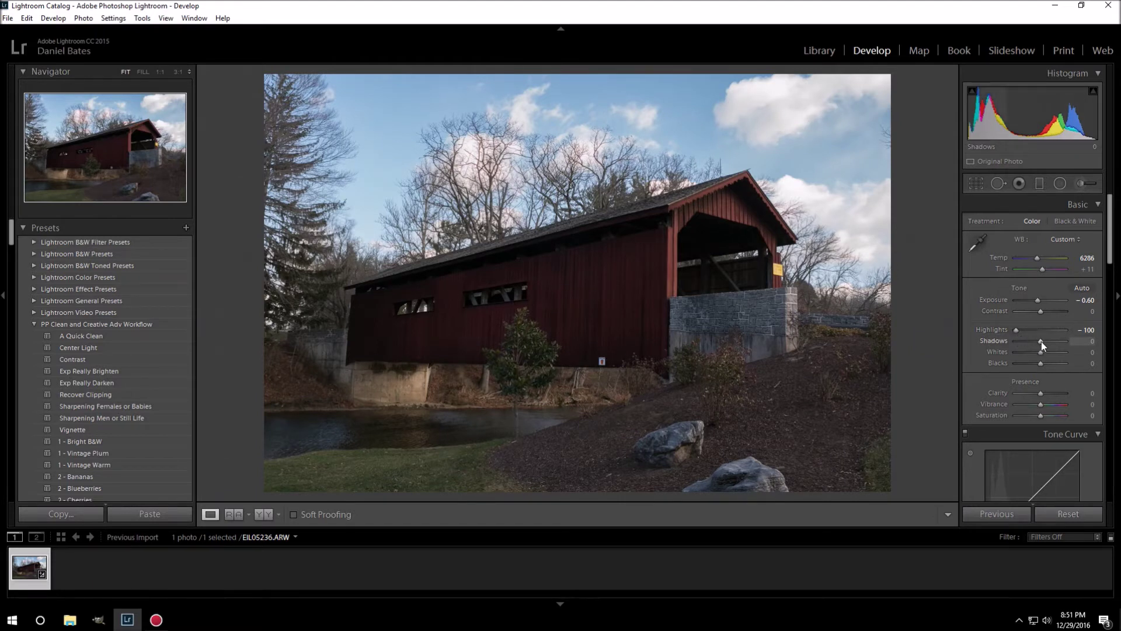
drag(1041, 342, 1085, 341)
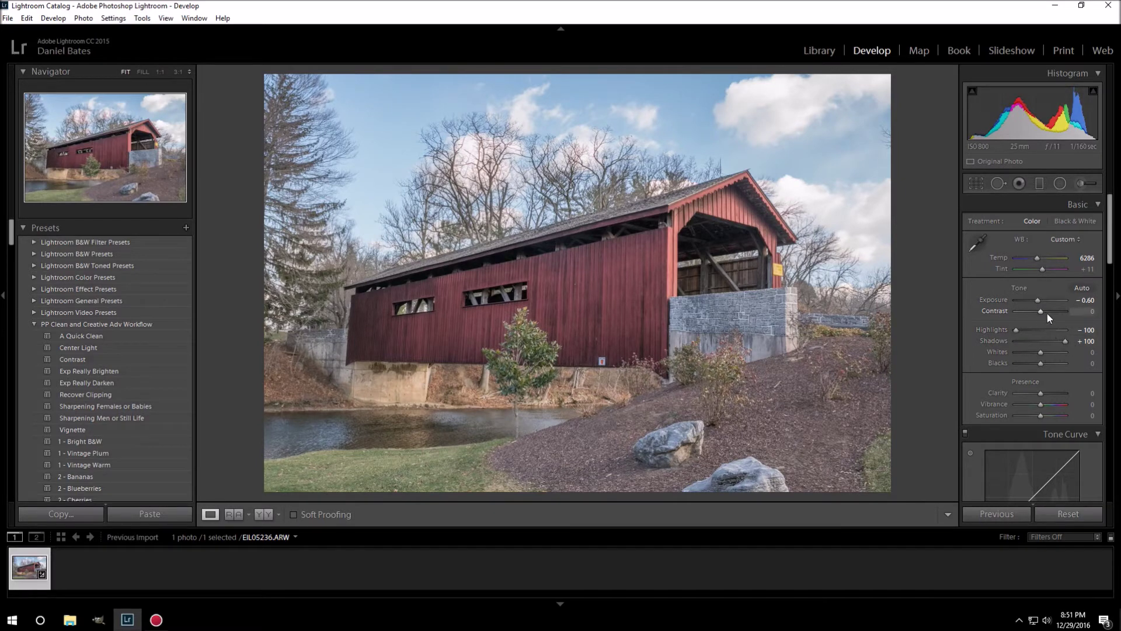
Step: Increase the photo's contrast to +55
drag(1040, 311, 1046, 312)
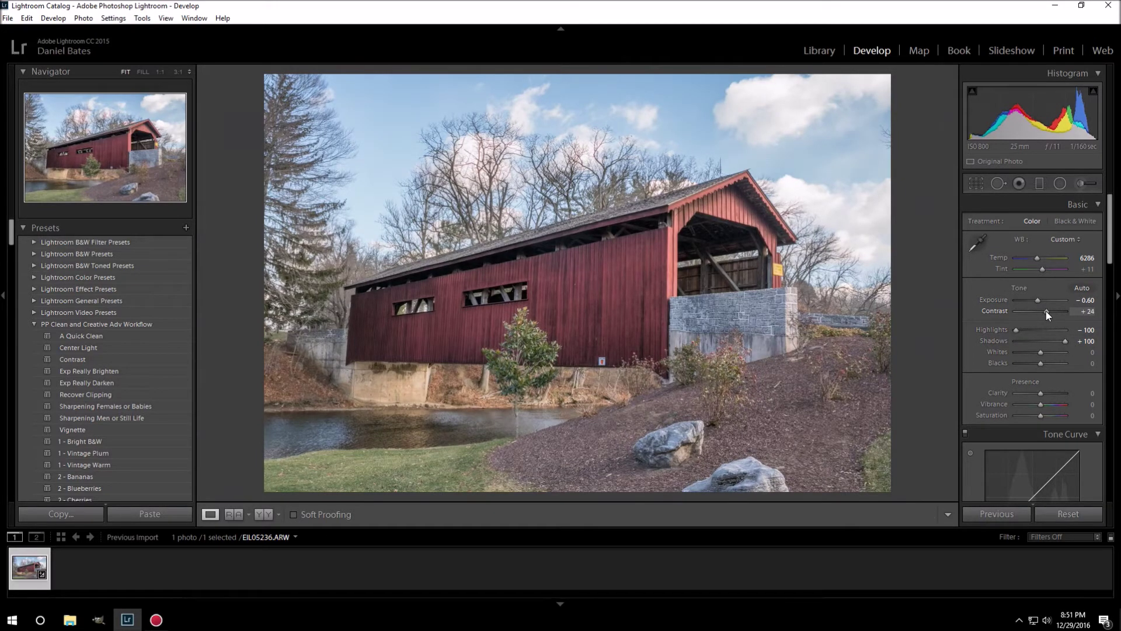
drag(1045, 311, 1049, 310)
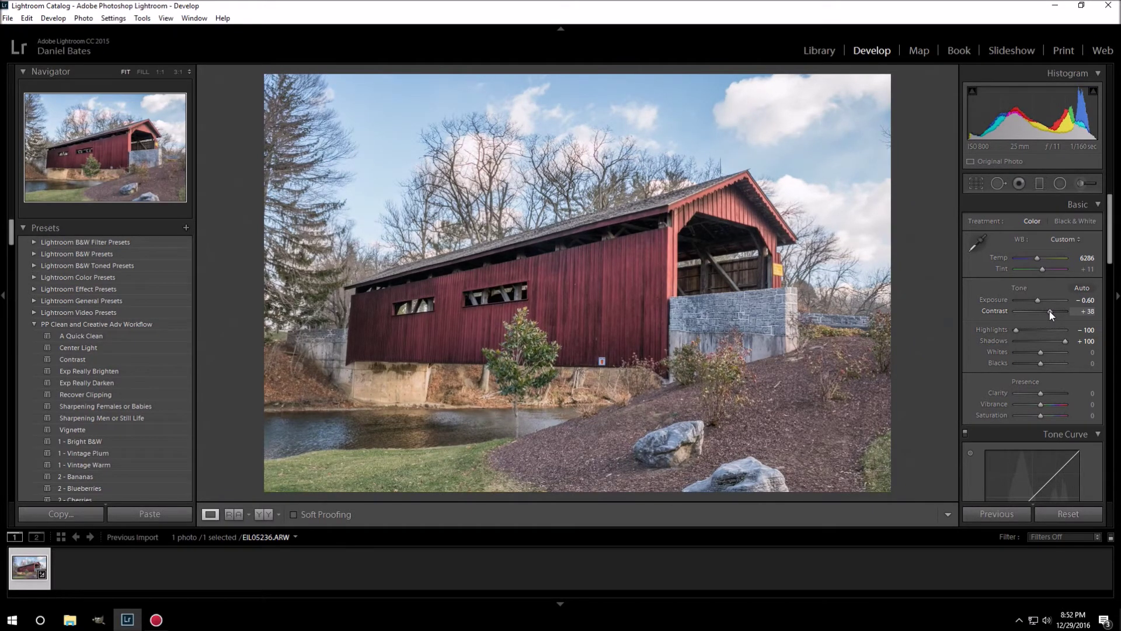
mouse_move(1049, 311)
mouse_down()
mouse_move(1073, 312)
mouse_move(1053, 308)
mouse_up()
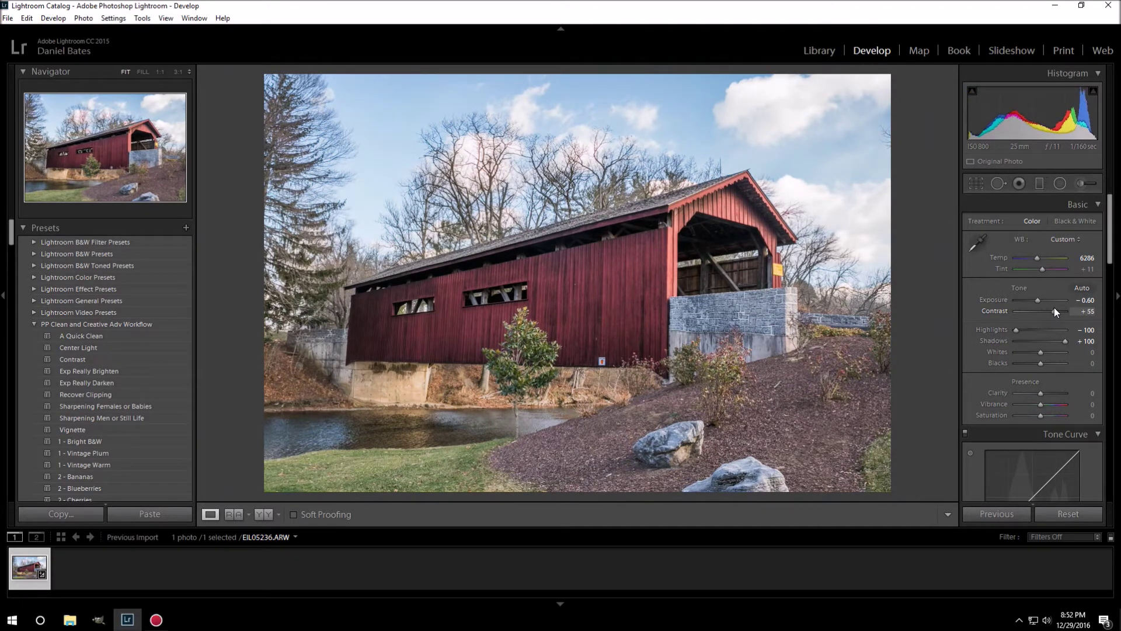
drag(1055, 307, 1054, 307)
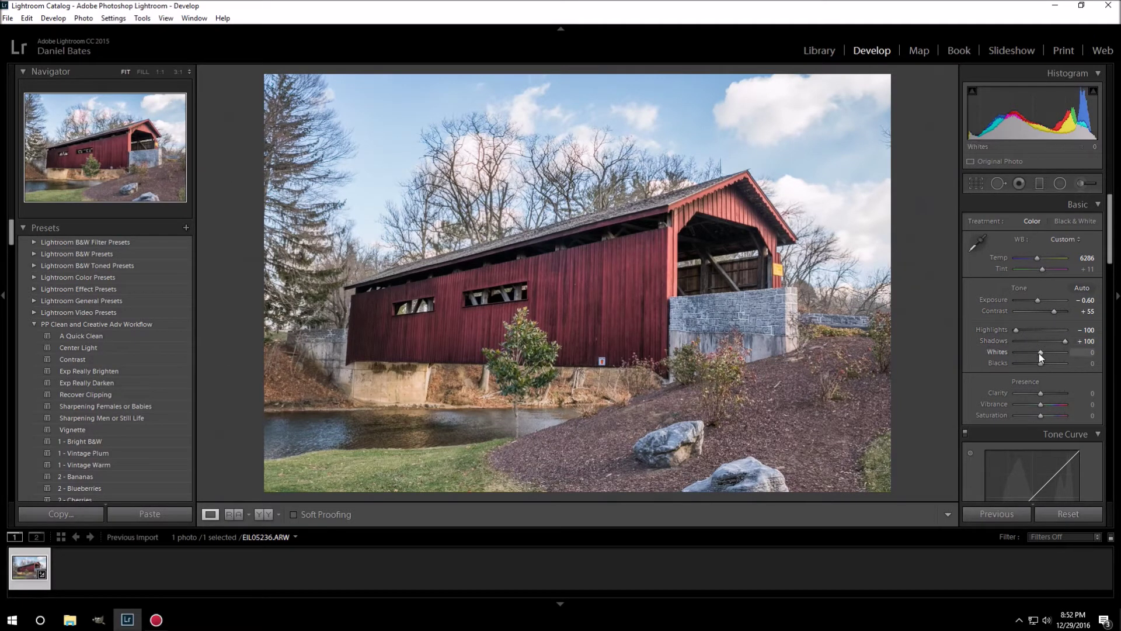
Step: Reduce the whites to −74 and the blacks to −31
drag(1039, 353, 998, 345)
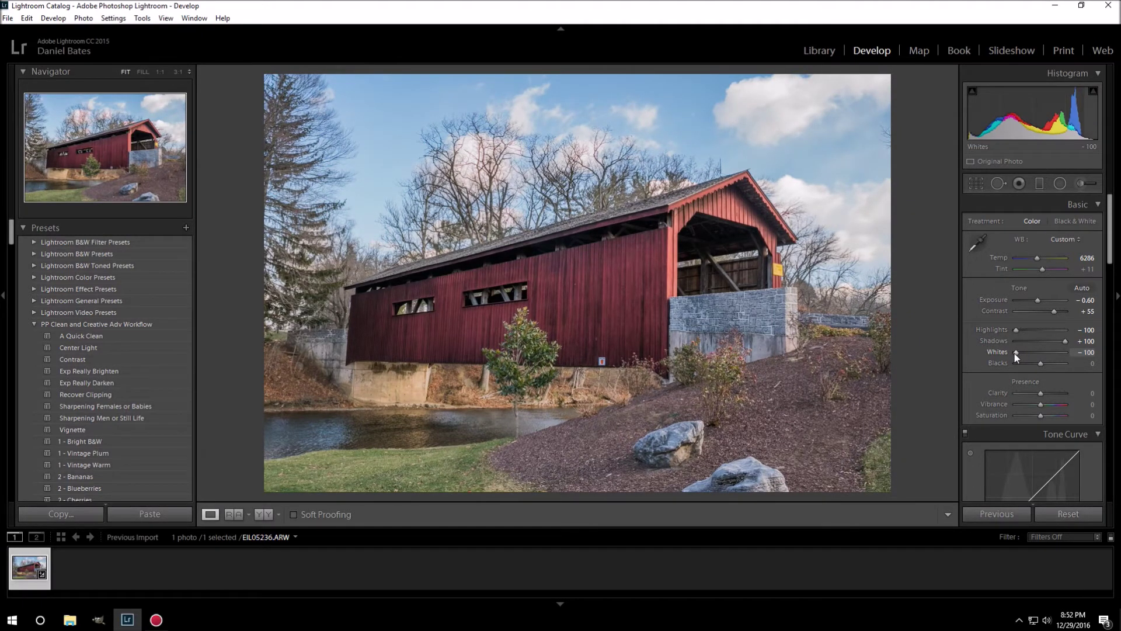
drag(1014, 352, 1021, 352)
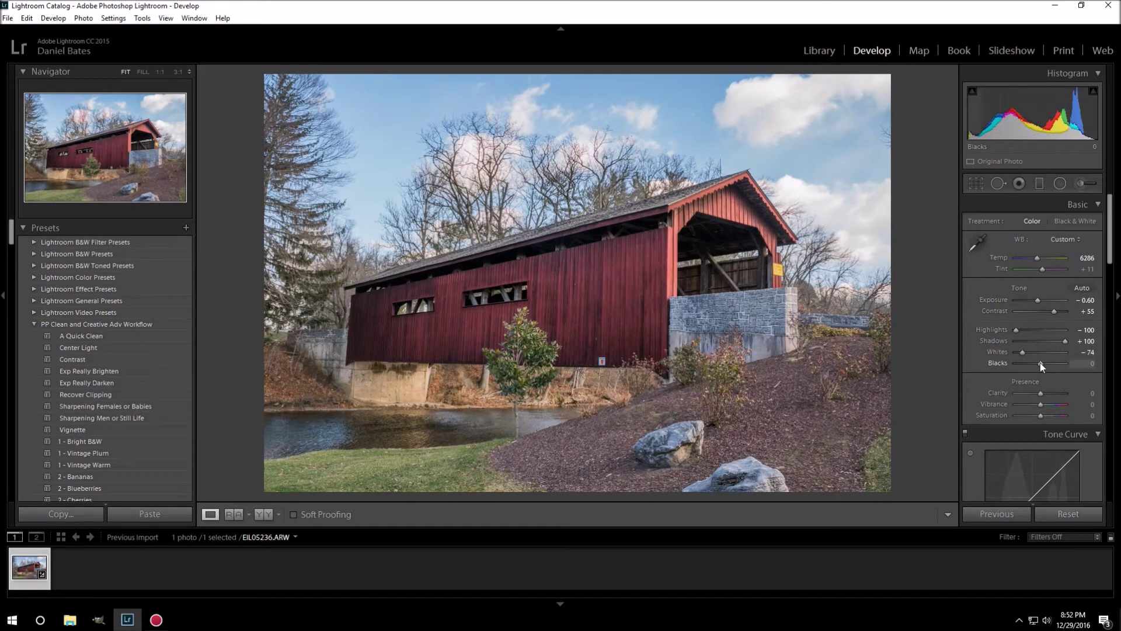
drag(1035, 362, 1033, 362)
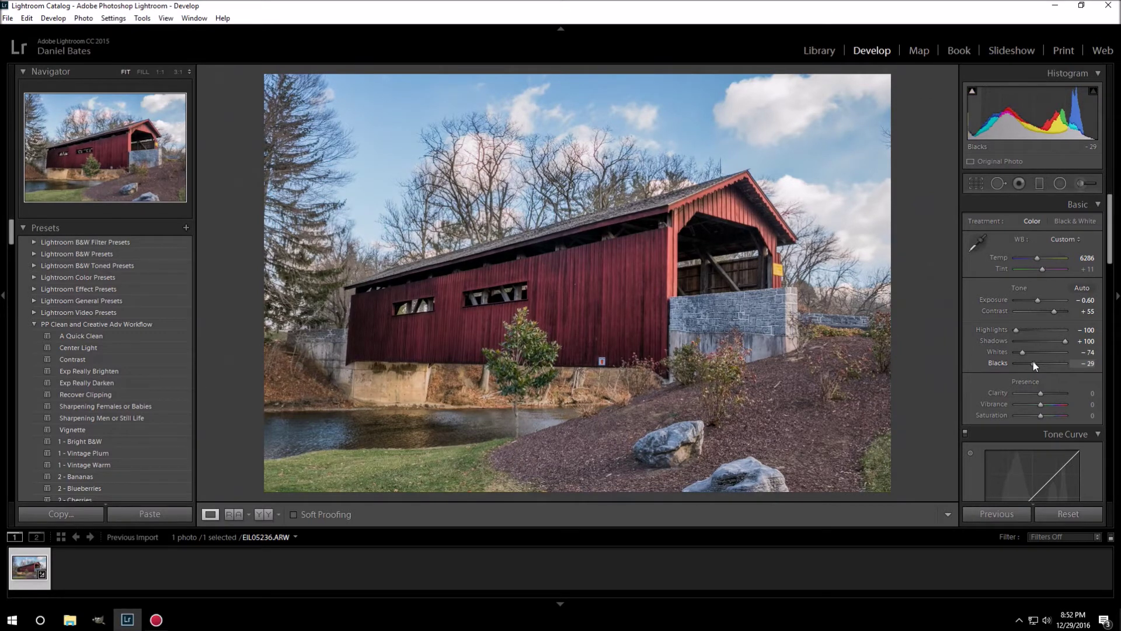
drag(1032, 361, 1031, 362)
drag(1031, 362, 1032, 362)
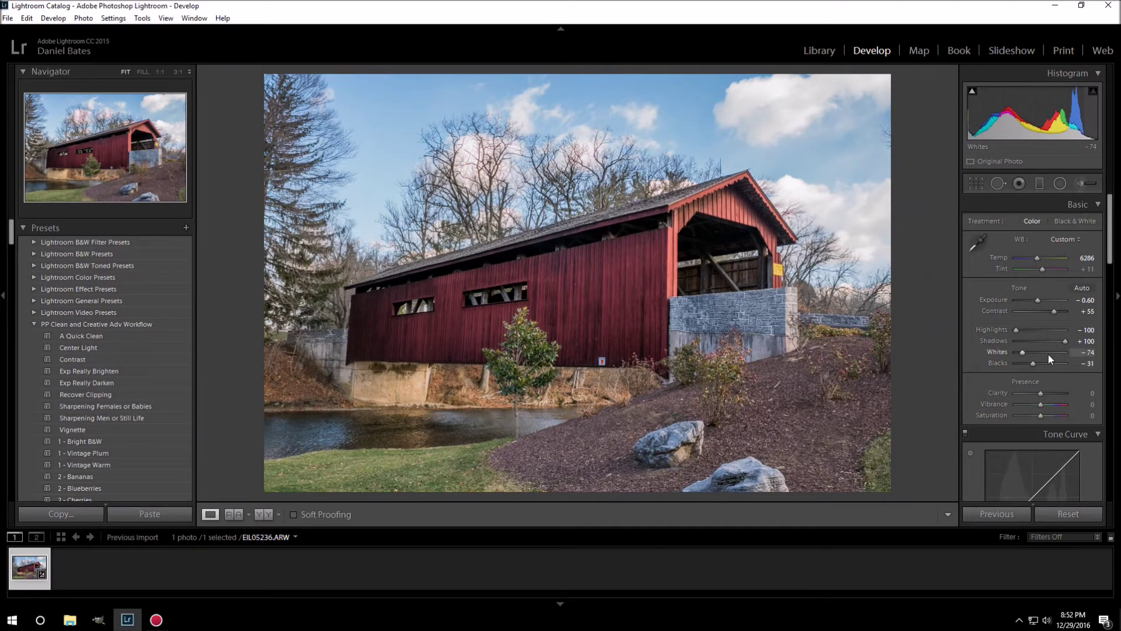
Step: Try the minimum clarity of −100 on the photo, and set clarity to +14
drag(1108, 259, 1109, 273)
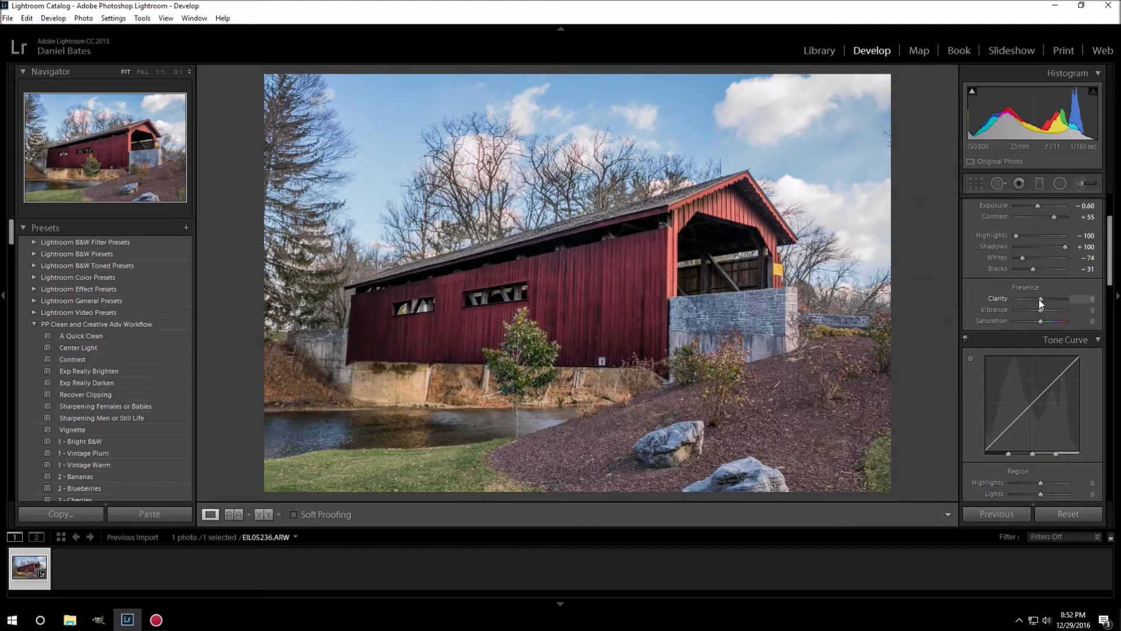
drag(1039, 299, 991, 281)
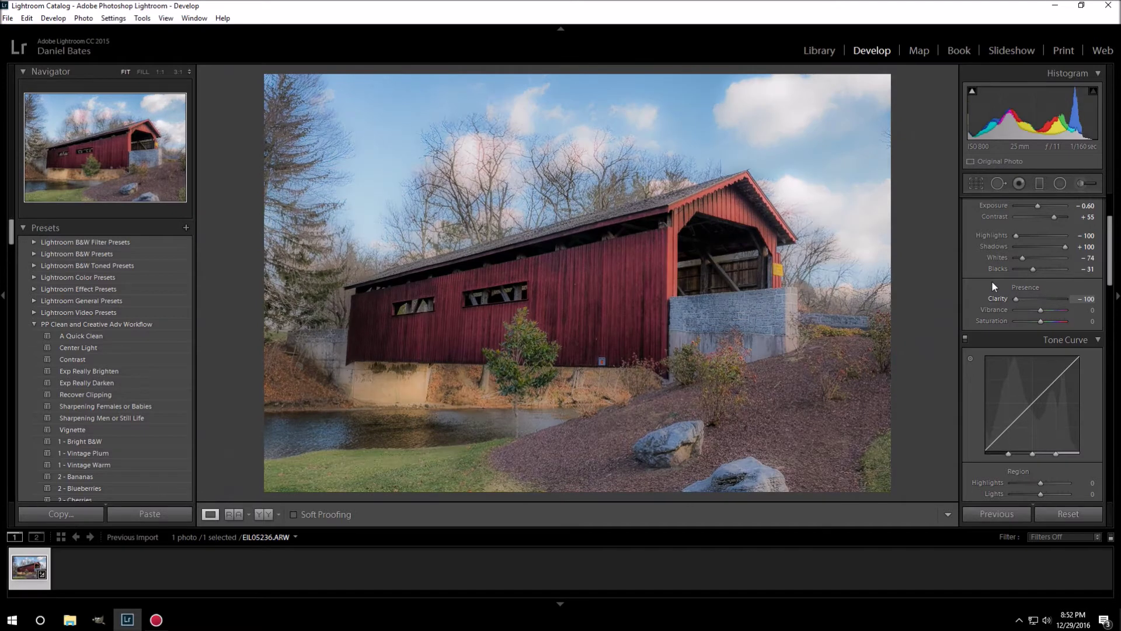
drag(1012, 298, 1042, 297)
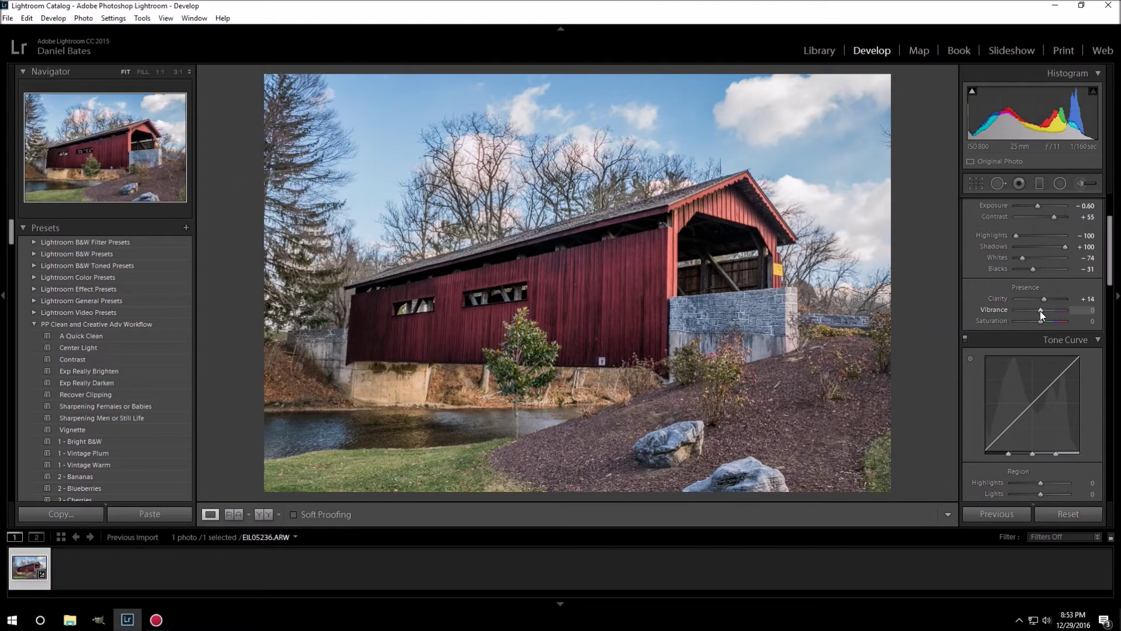
Step: Raise the photo's vibrance to +19 and its saturation to +17
drag(1045, 314, 1045, 314)
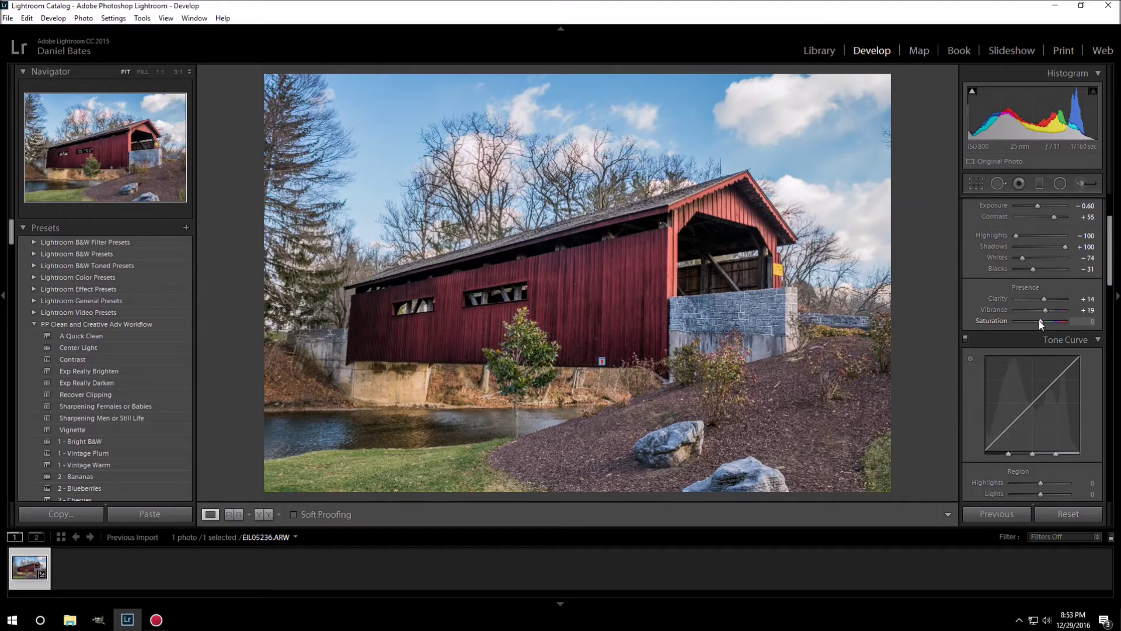
drag(1039, 321, 1026, 322)
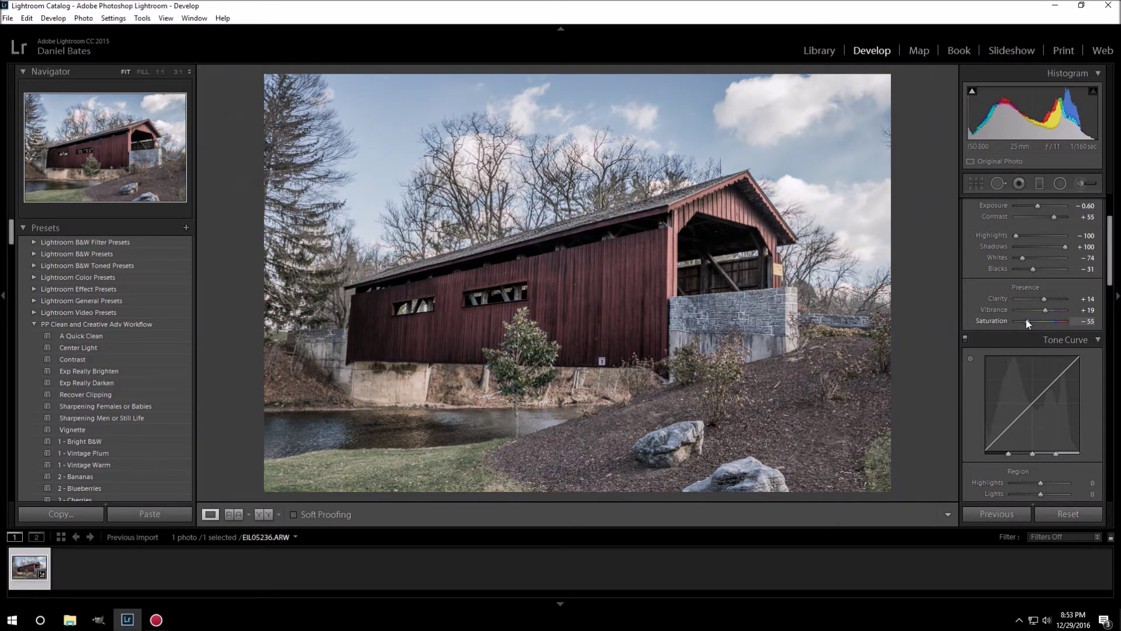
drag(1027, 323, 1044, 324)
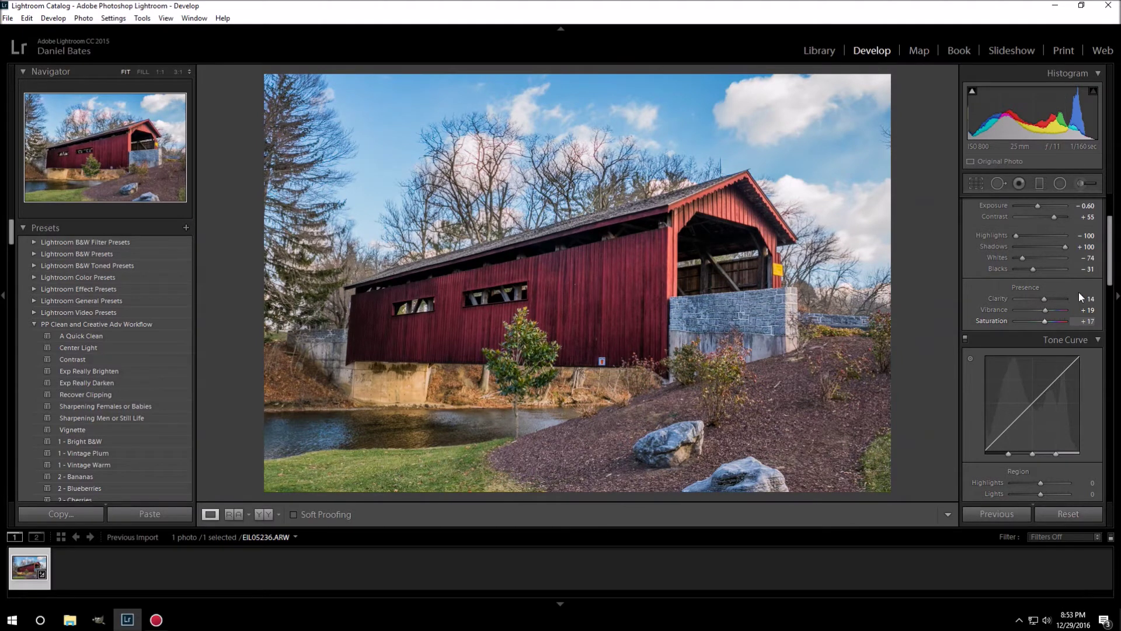
Step: Lower the Lights region of the tone curve to −7
drag(1111, 266, 1108, 289)
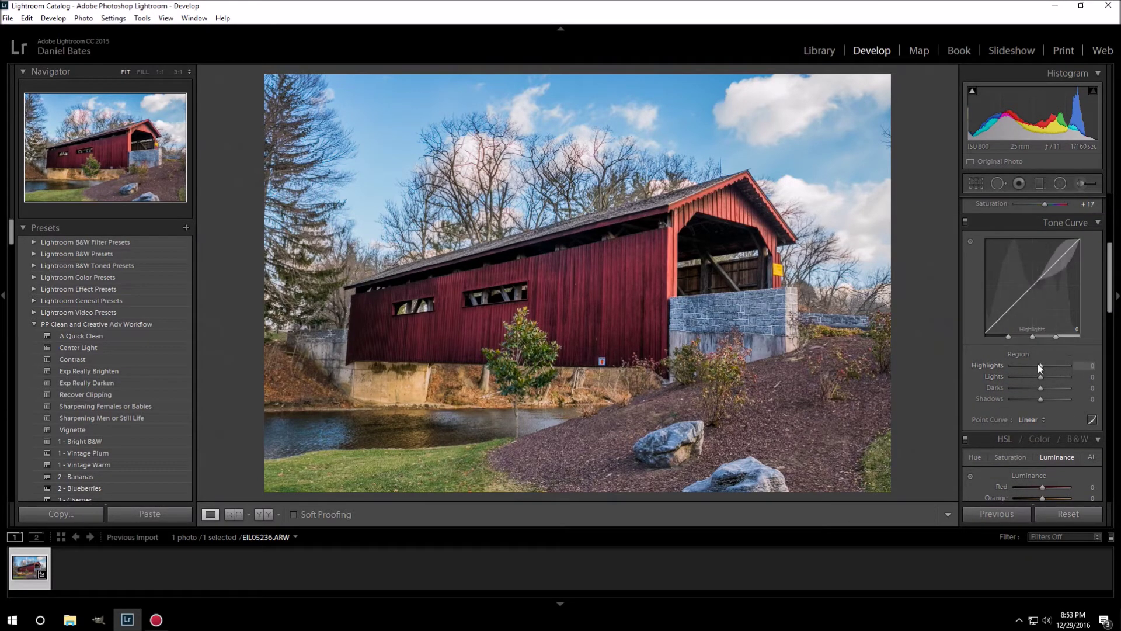
mouse_move(1038, 364)
mouse_down()
mouse_move(1013, 358)
mouse_move(1039, 365)
mouse_move(1042, 381)
mouse_move(1021, 379)
mouse_move(1035, 379)
mouse_up()
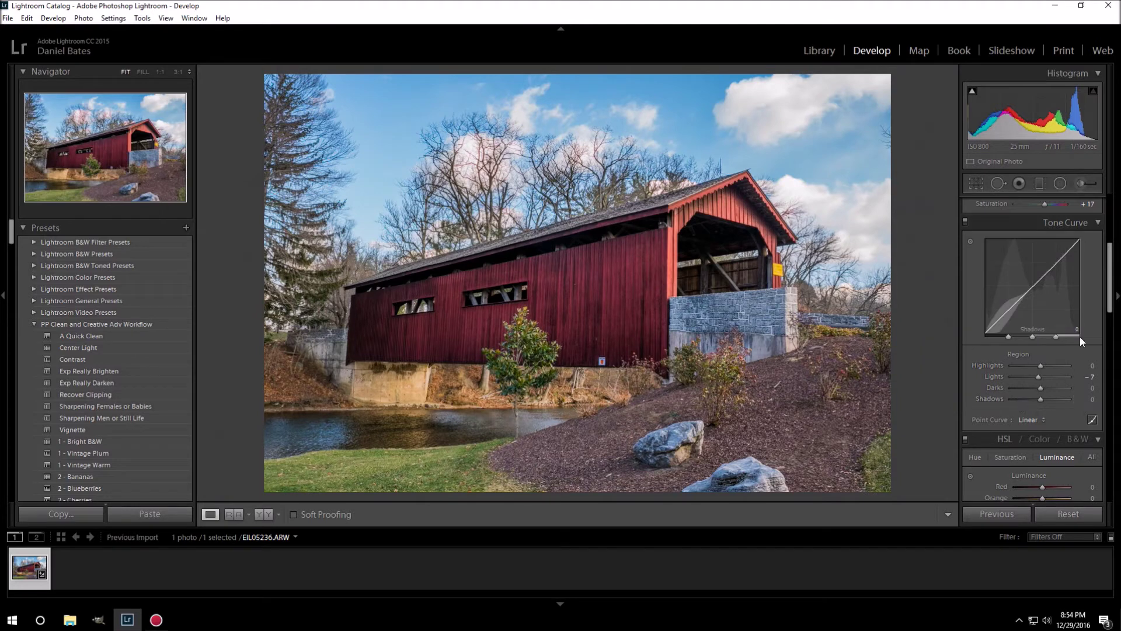
Step: Switch to the per-color adjustments and shift the hue of the green range to +44
drag(1112, 275, 1109, 325)
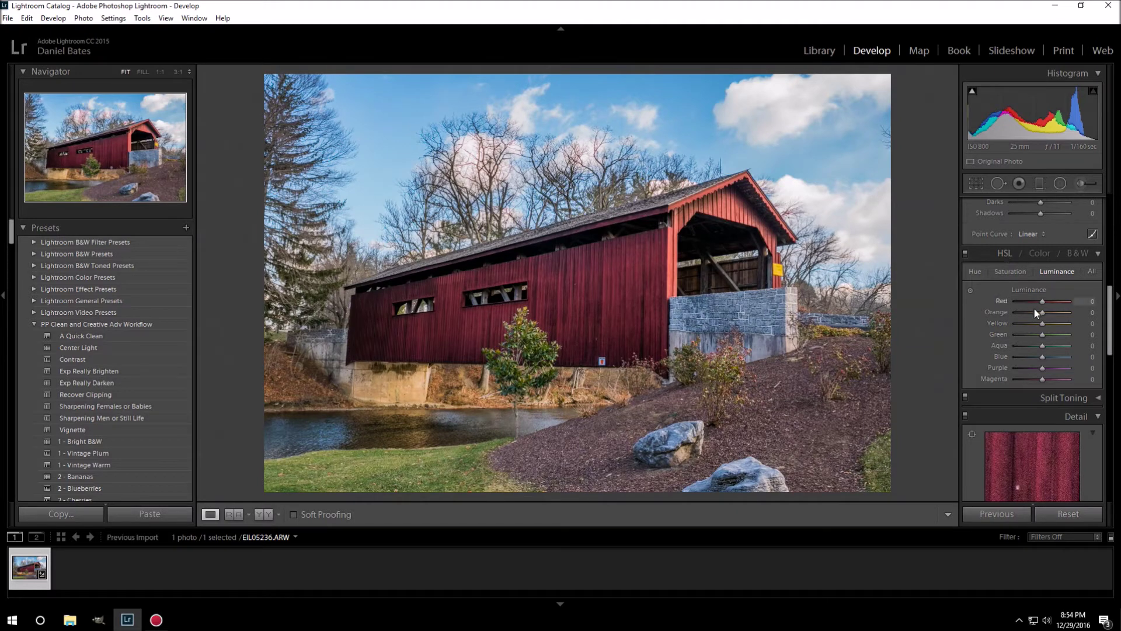
click(978, 269)
click(1008, 254)
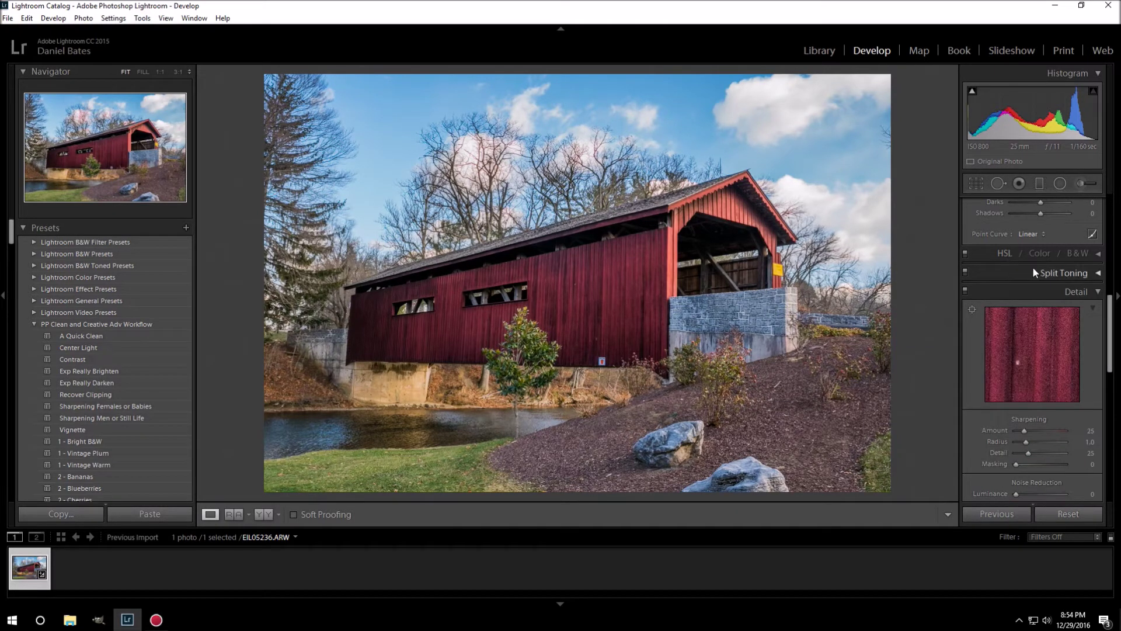
click(1038, 255)
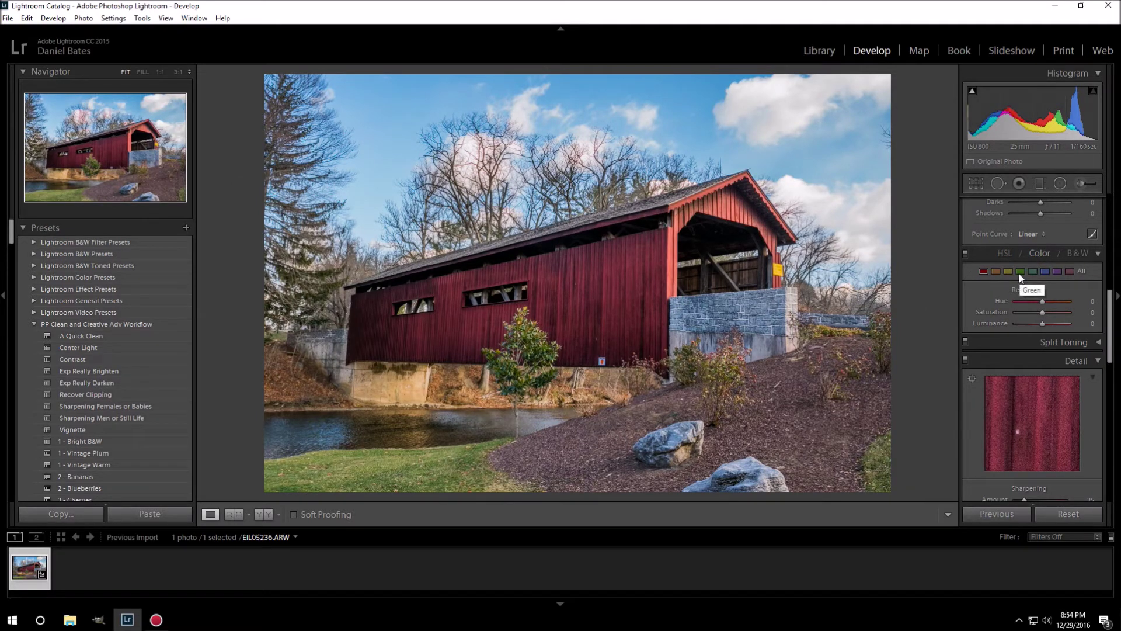
click(1019, 272)
drag(1045, 301, 1073, 305)
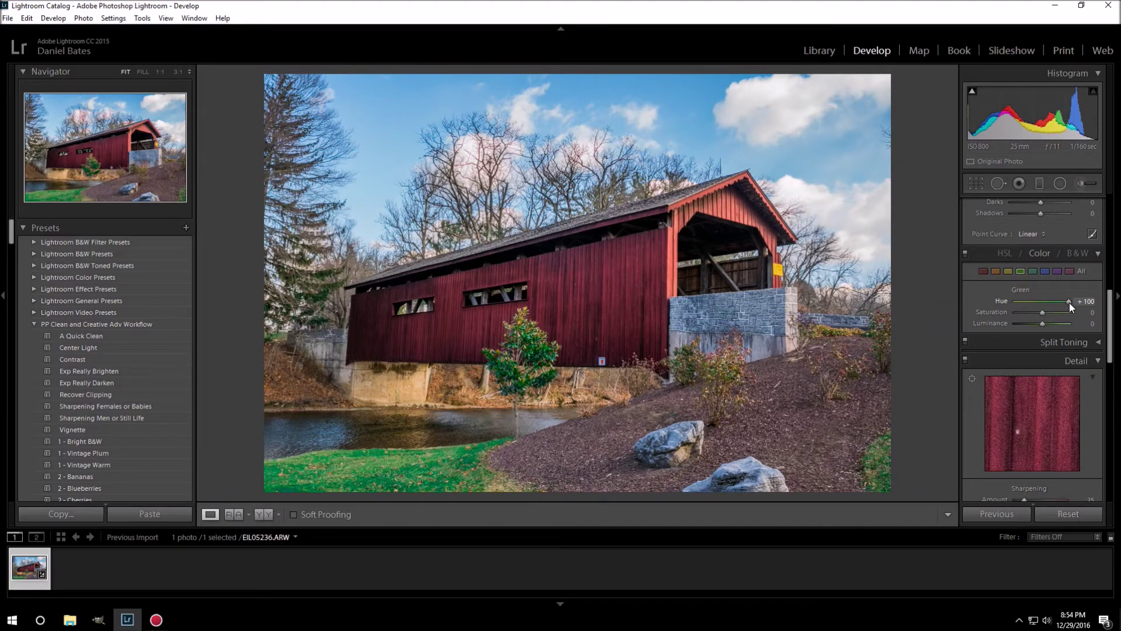
drag(1064, 301, 1003, 297)
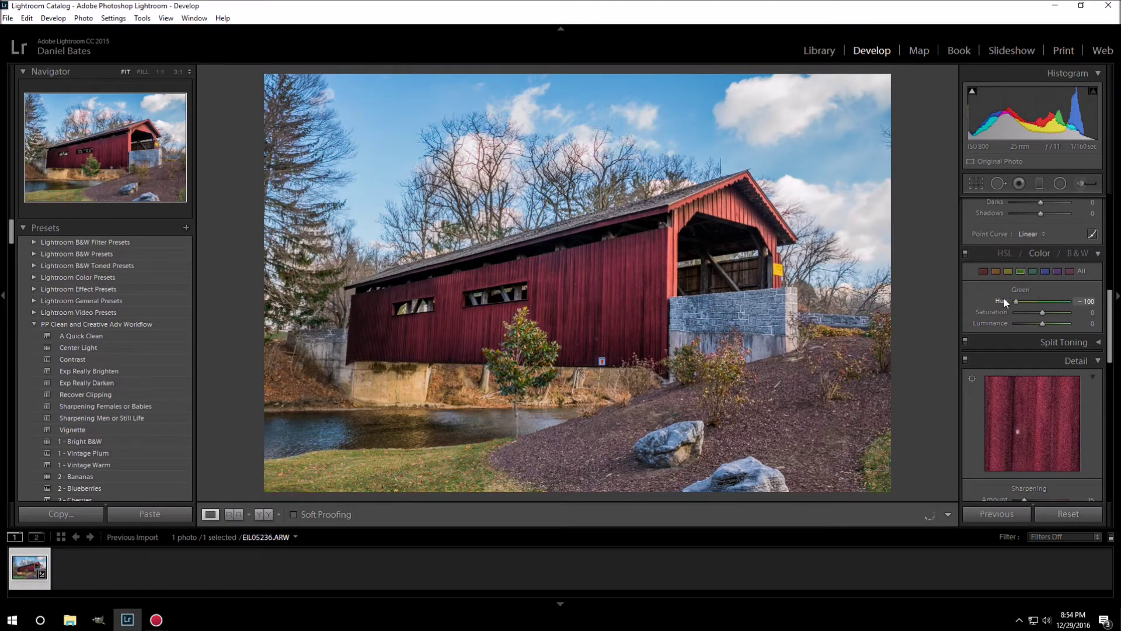
drag(1010, 300, 1052, 307)
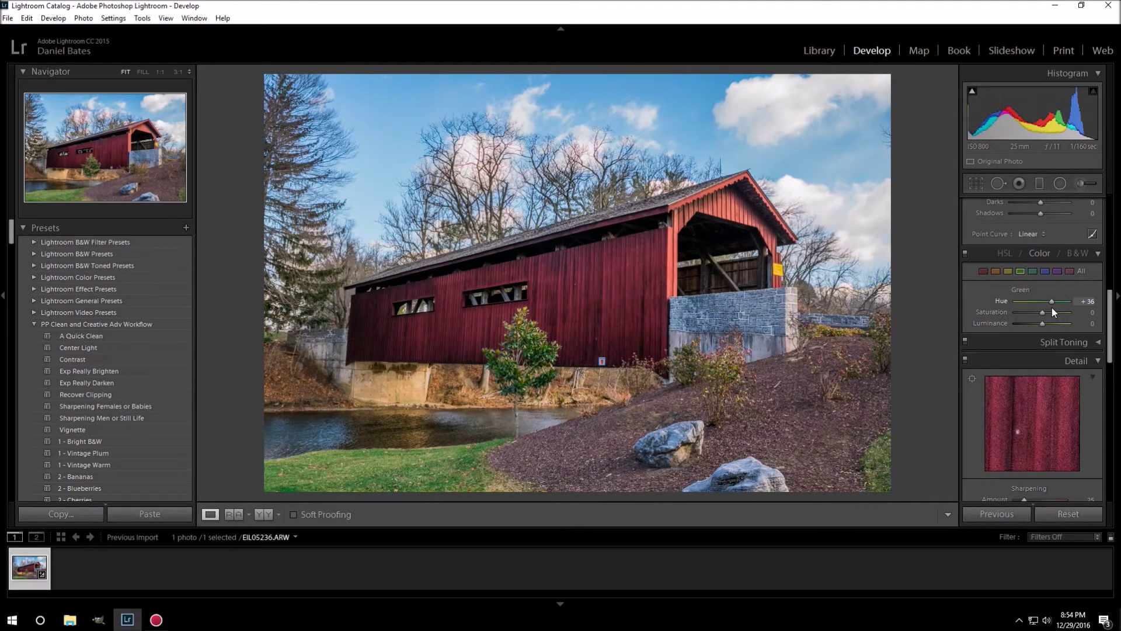
drag(1060, 311, 1057, 302)
Step: Set the green range's saturation to +38 and its luminance to −24
drag(1041, 314, 1055, 314)
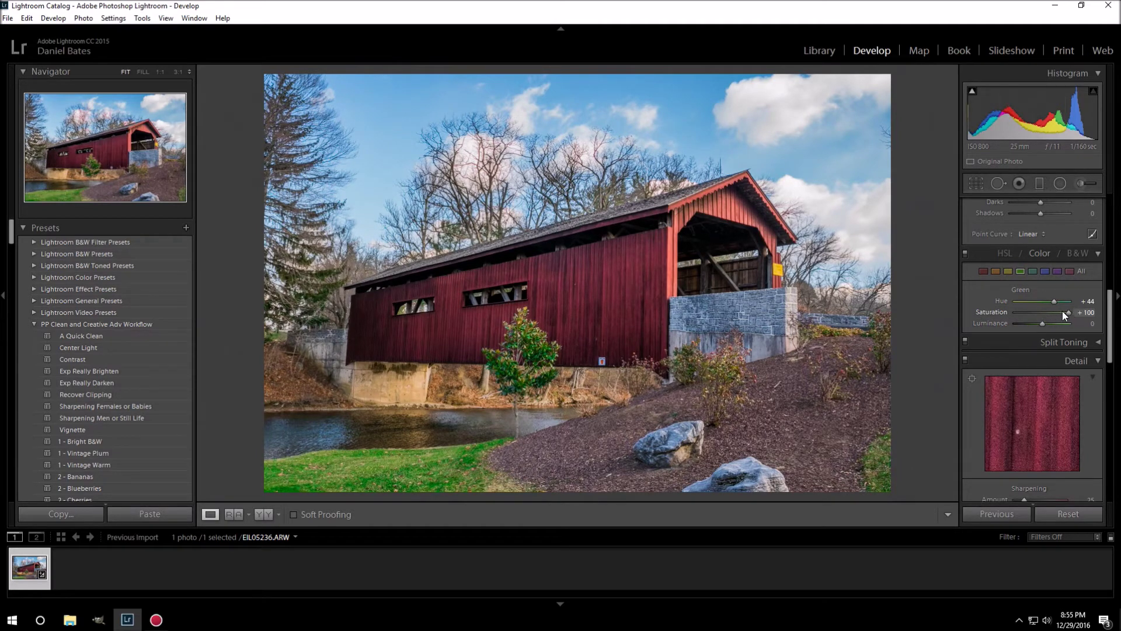
mouse_move(1045, 308)
mouse_down()
mouse_move(1005, 298)
mouse_move(1042, 304)
mouse_up()
drag(1049, 300, 1050, 300)
mouse_move(1042, 323)
mouse_down()
mouse_move(1069, 327)
mouse_move(1022, 322)
mouse_up()
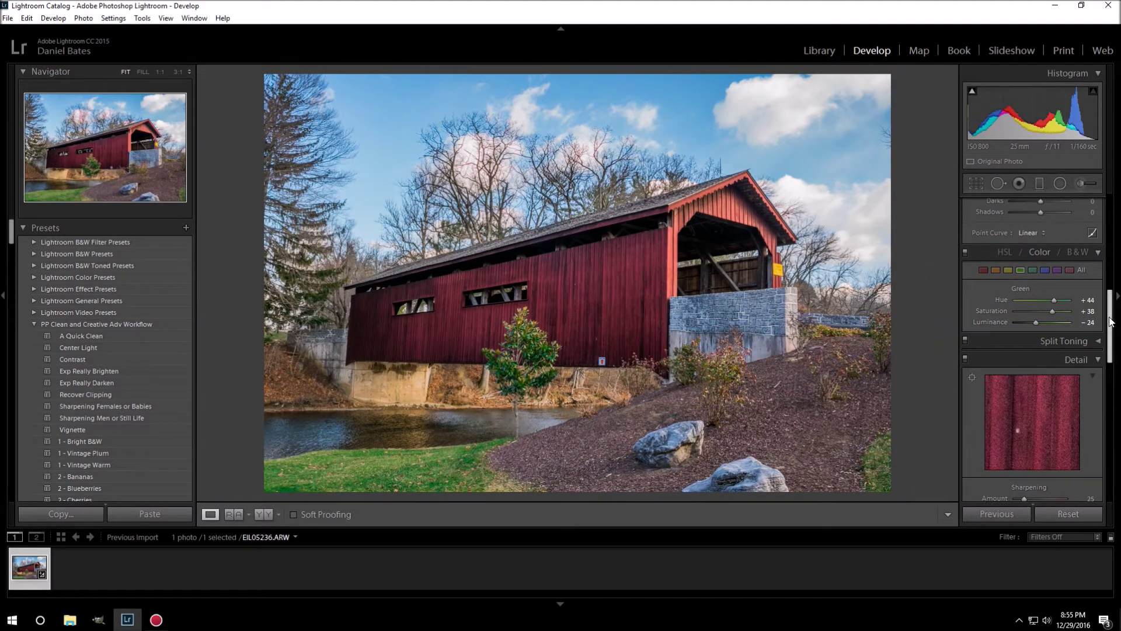
Step: Set the sharpening amount to 63, judging the effect on the bridge's red siding at full size
scroll(1063, 313, down, 3)
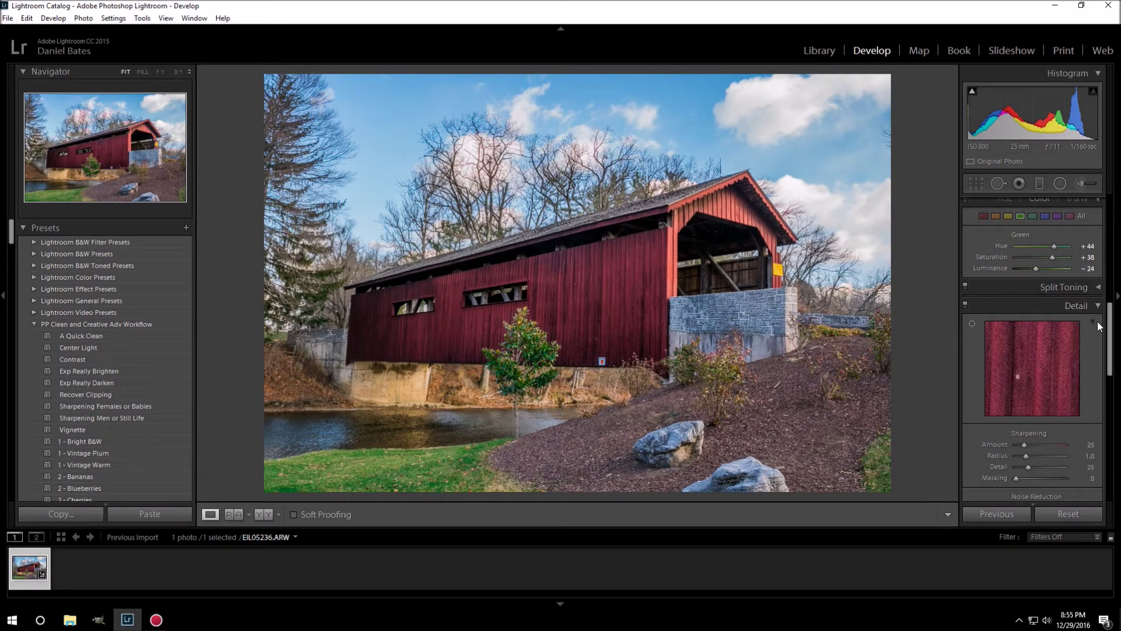
drag(1108, 332, 1108, 363)
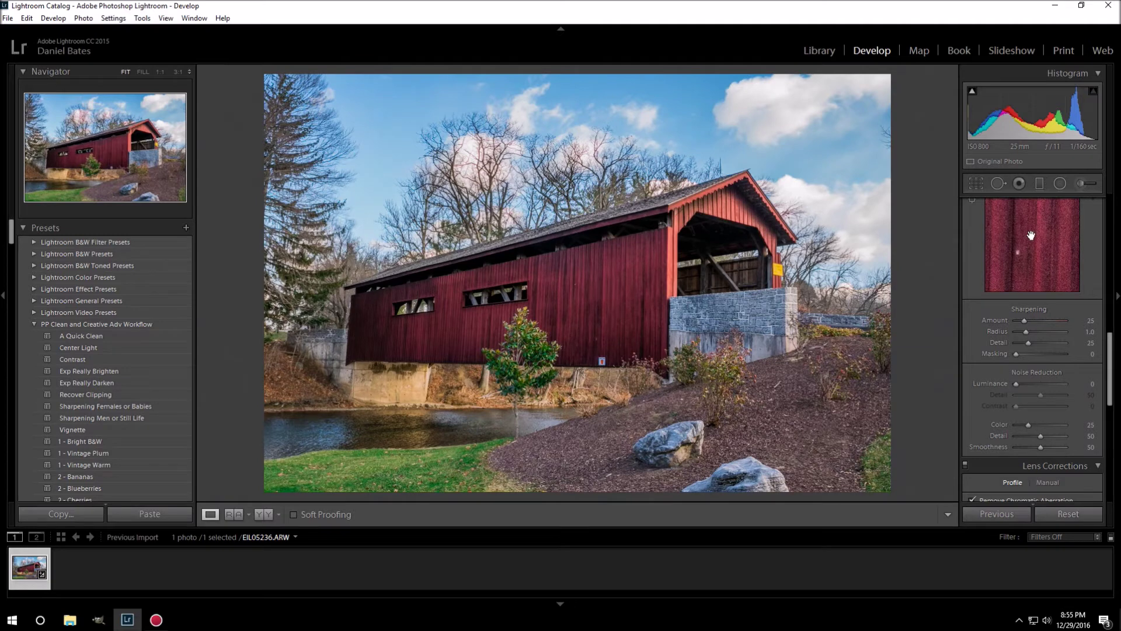
click(598, 277)
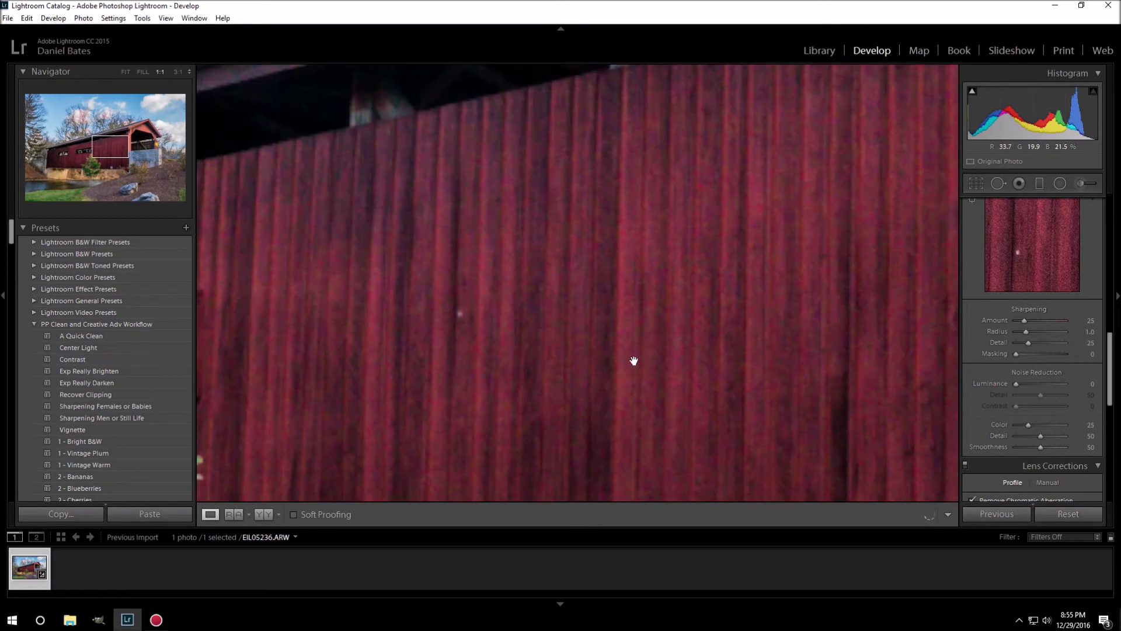
drag(763, 321, 541, 383)
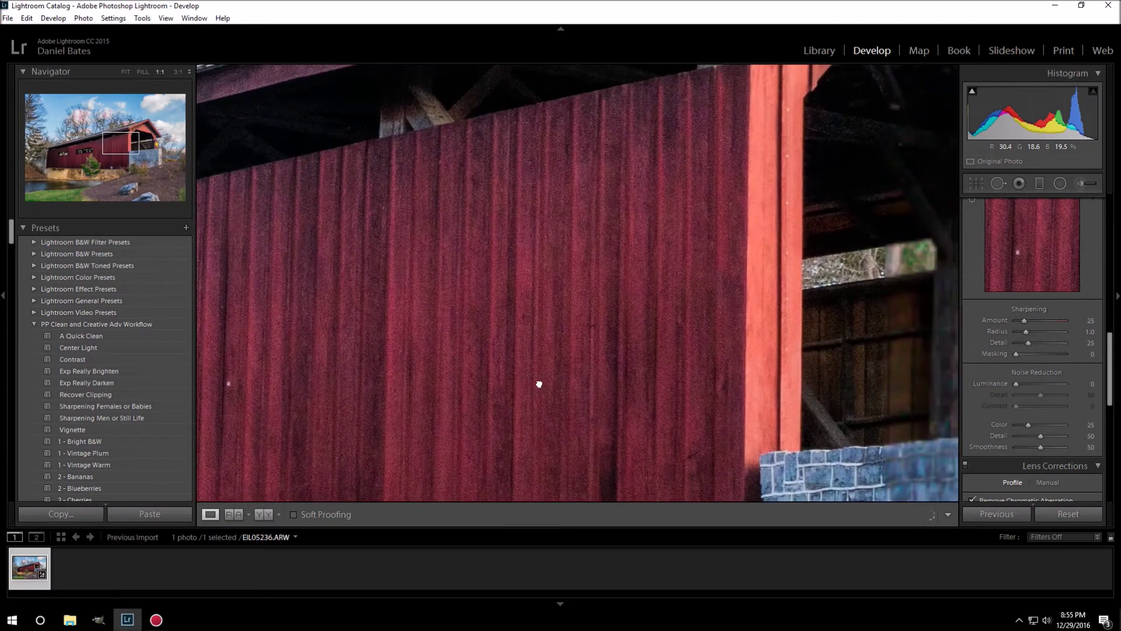
drag(615, 210, 853, 252)
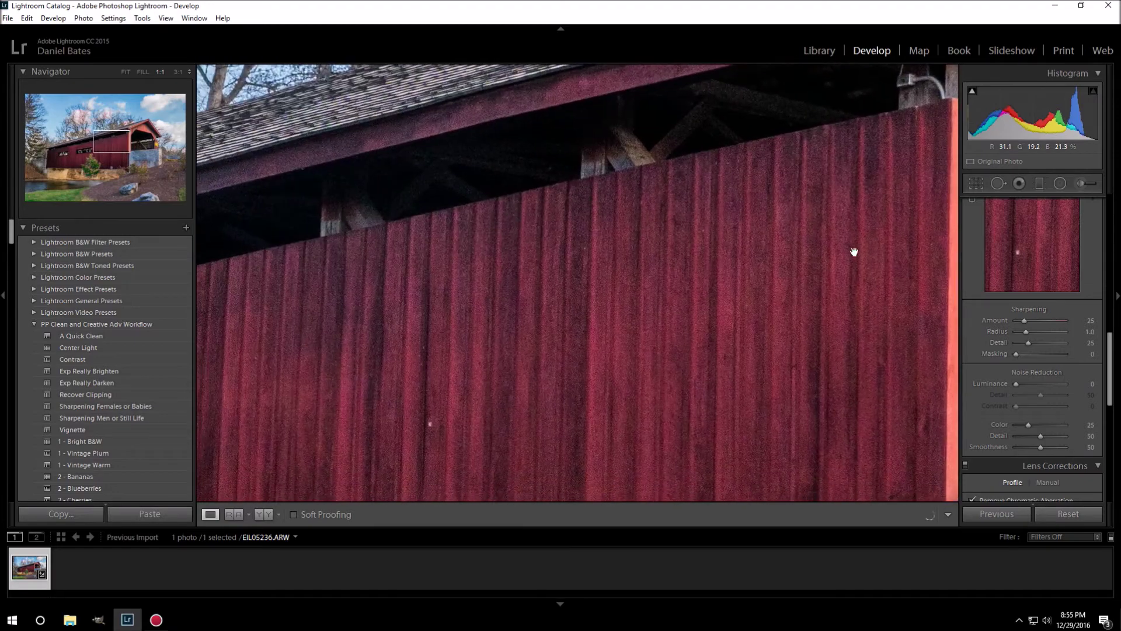
drag(575, 342, 726, 204)
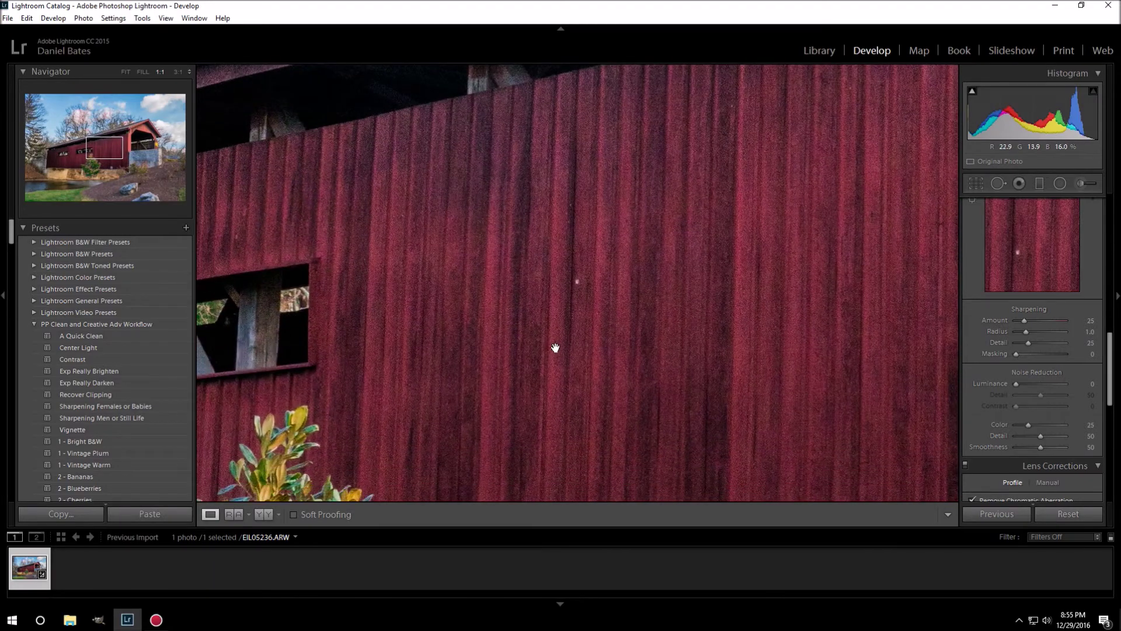
drag(610, 326, 545, 353)
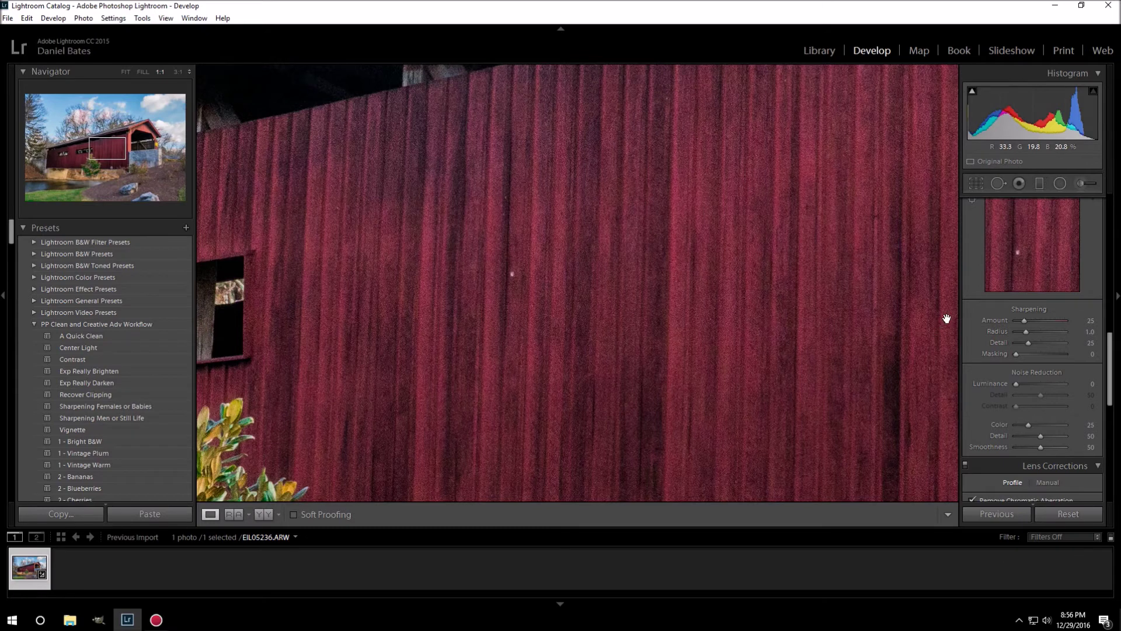
drag(1028, 325, 1028, 323)
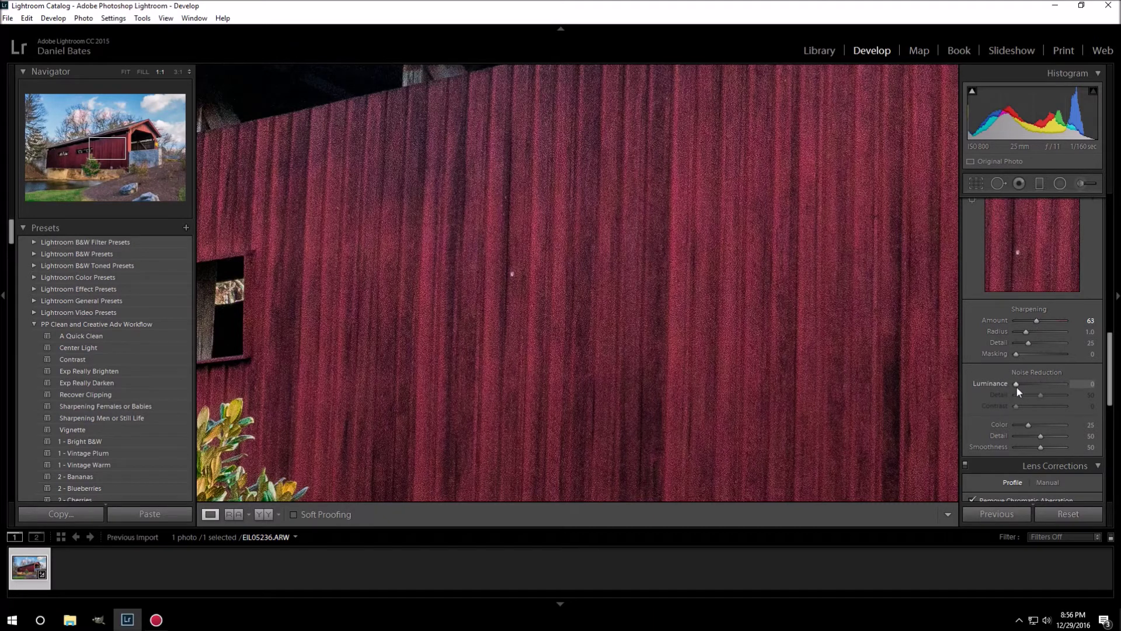
Step: Set the luminance noise reduction to 55 and the color noise reduction to 100
drag(1016, 384, 1026, 384)
key(Down)
drag(1059, 384, 1047, 382)
click(713, 251)
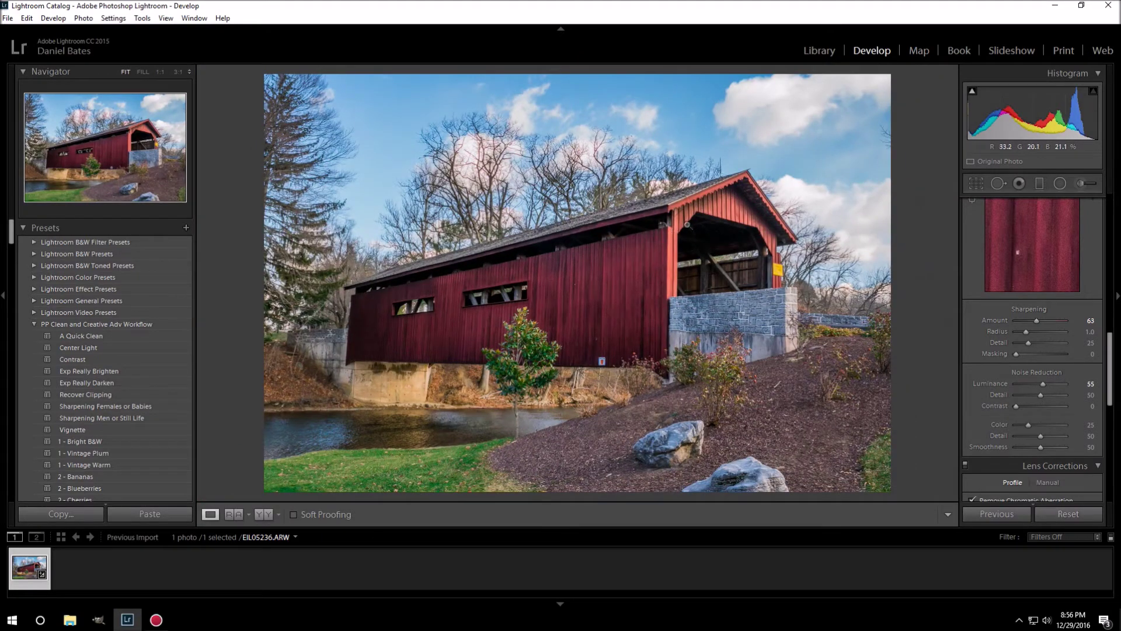
click(701, 209)
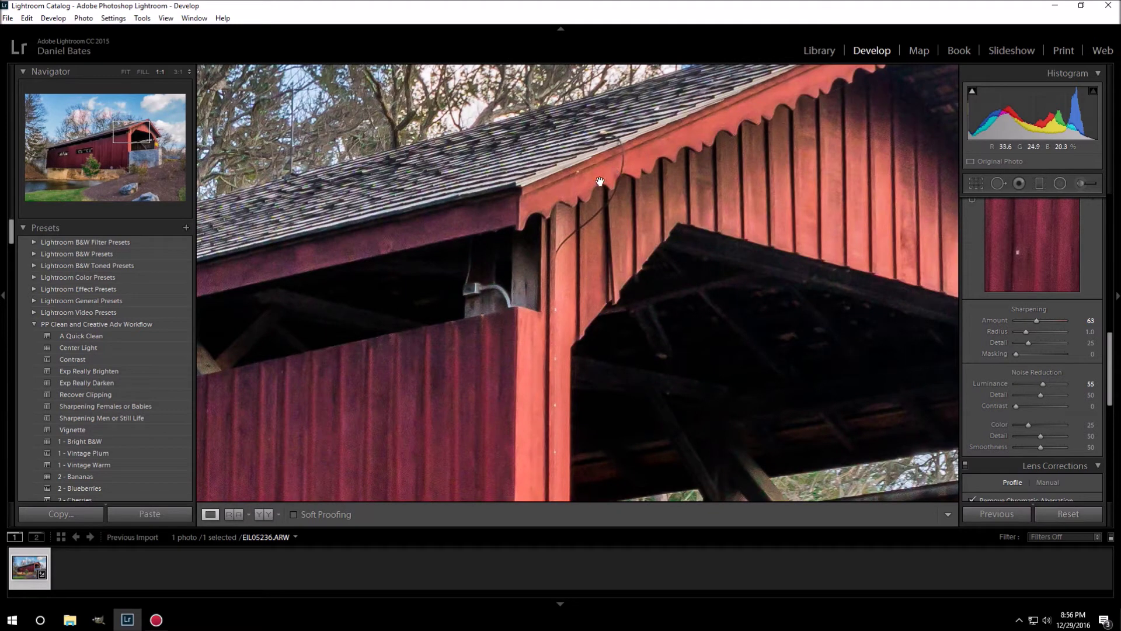
click(490, 413)
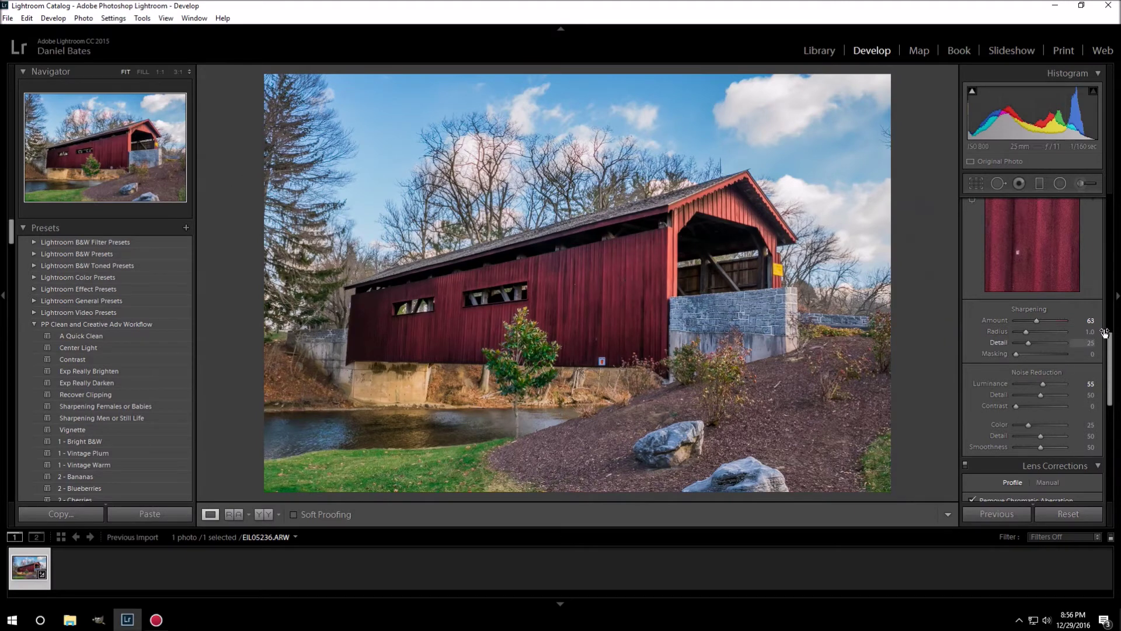
drag(1110, 344, 1110, 355)
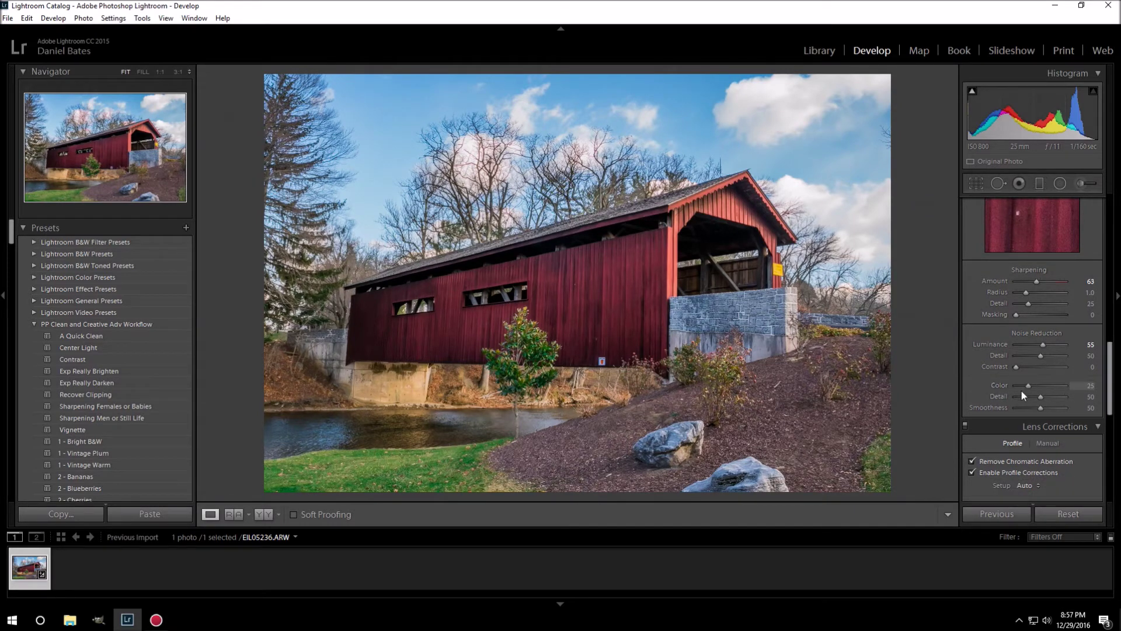
drag(1027, 383, 1031, 384)
Step: Choose Zeiss as the make for the lens profile correction
drag(1111, 364, 1111, 397)
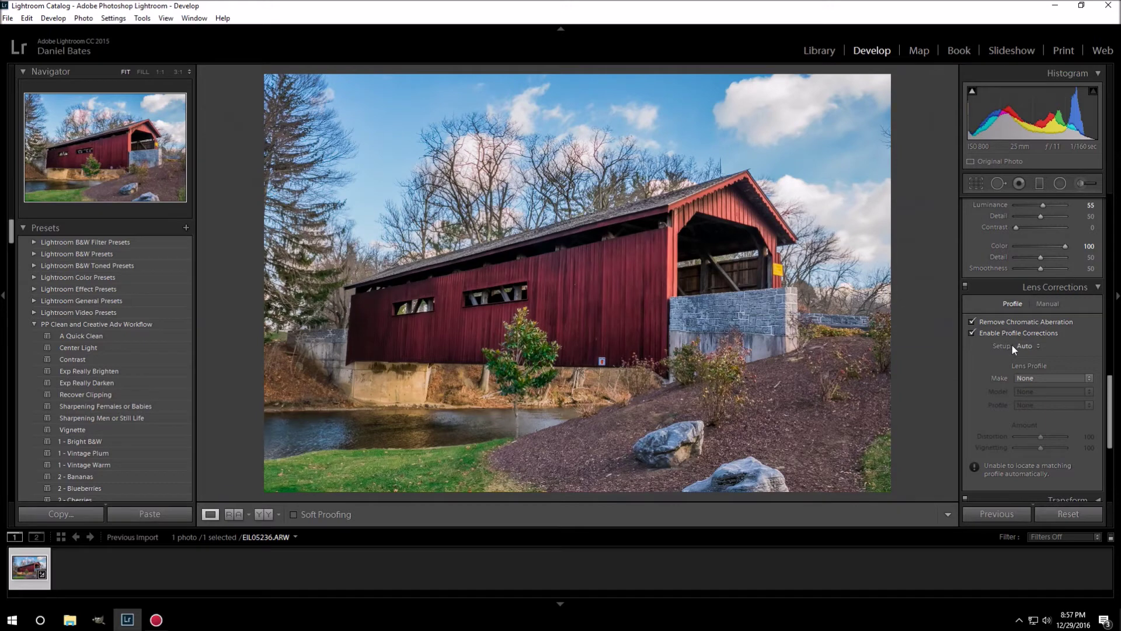
click(1028, 376)
click(967, 600)
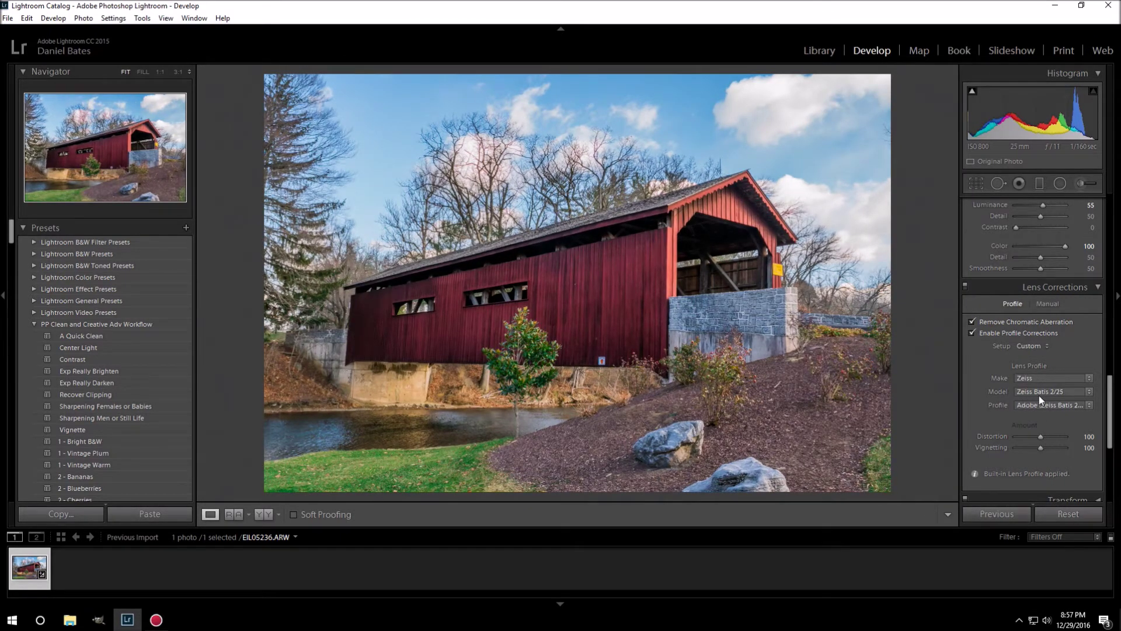
Step: Apply the Auto Upright correction to straighten the bridge, comparing it with the correction off
drag(1110, 407, 1108, 447)
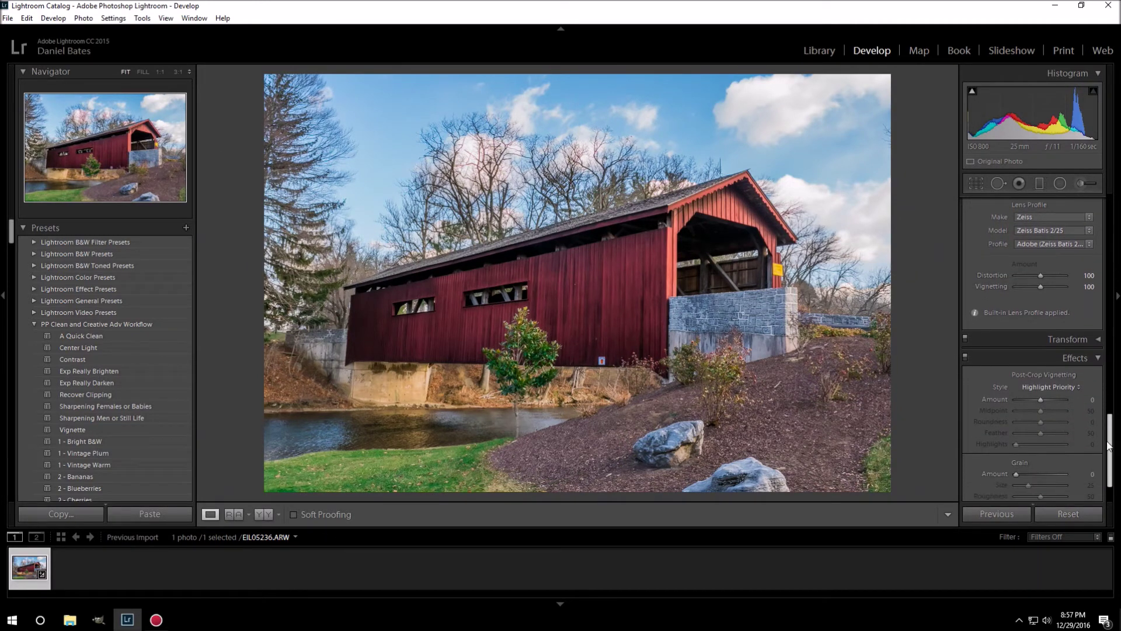
click(1095, 338)
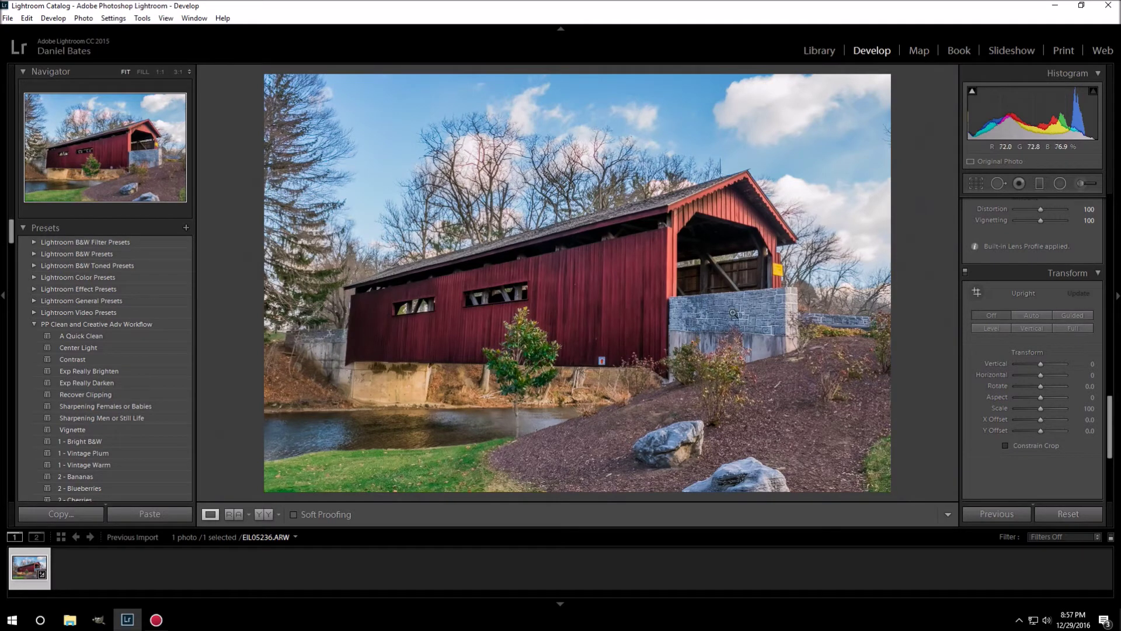
click(1022, 318)
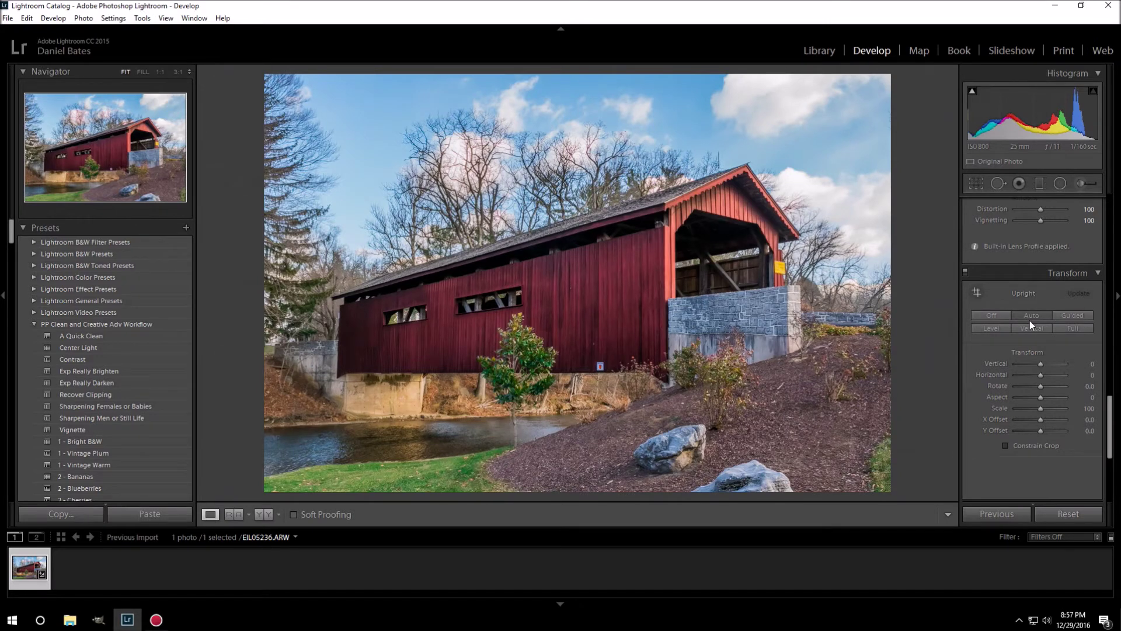
click(993, 316)
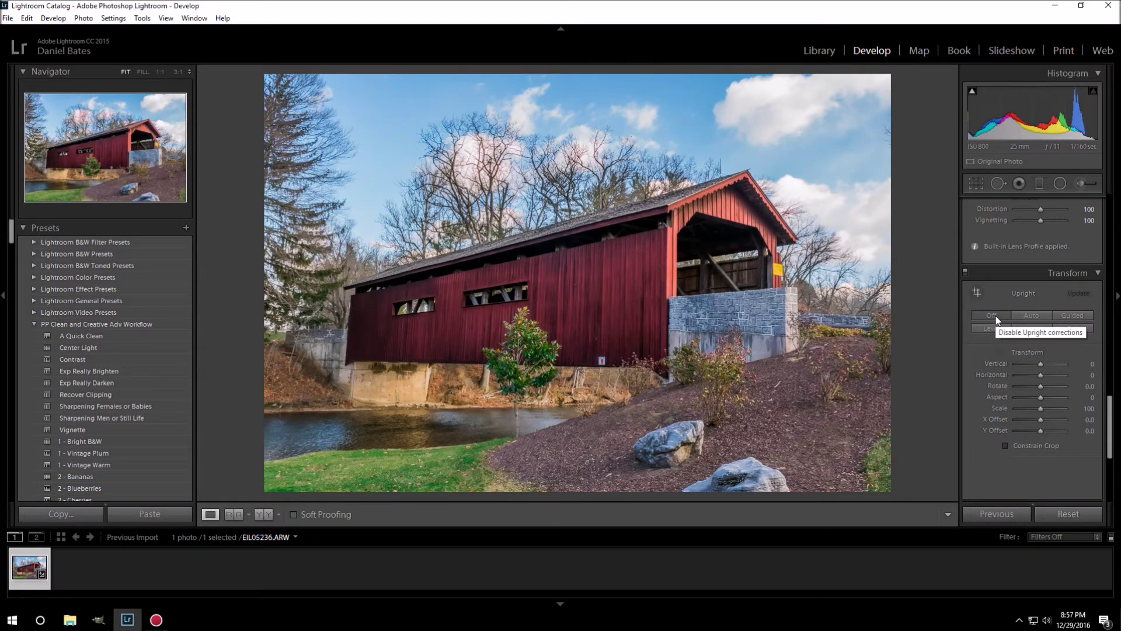
click(1030, 316)
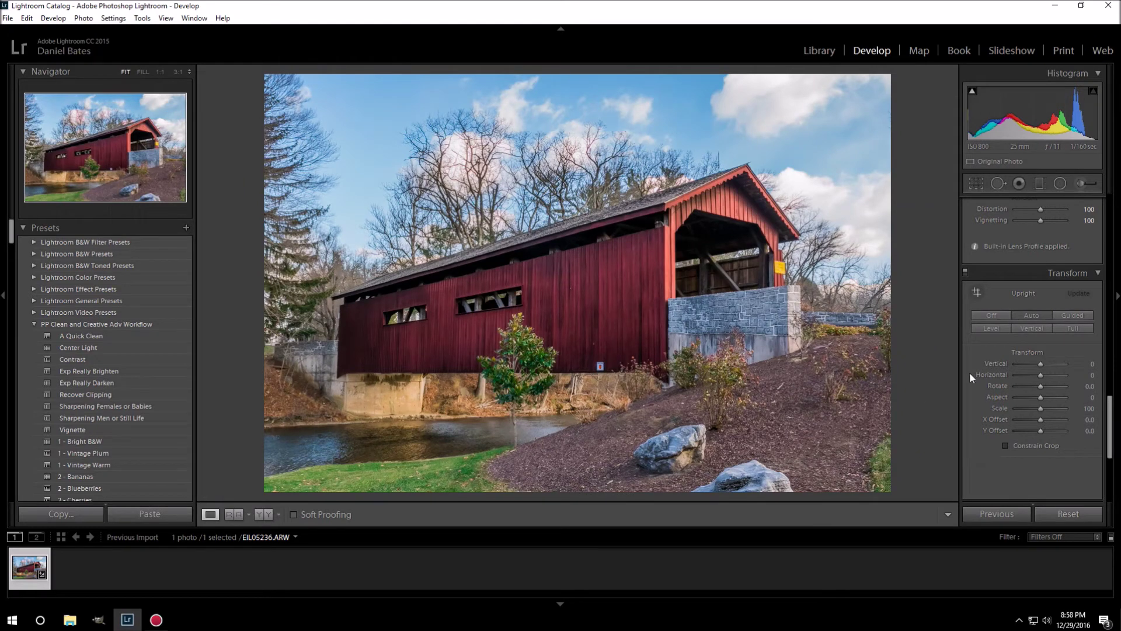
Step: Add a dark post-crop vignette with an amount of −17
drag(1111, 407, 1115, 449)
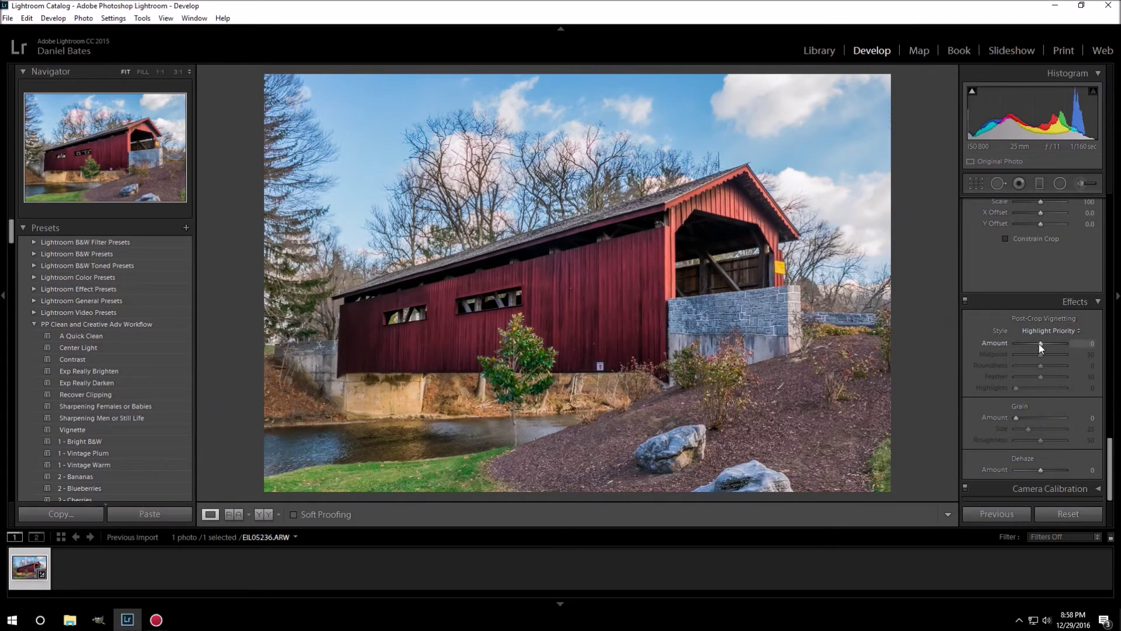
drag(1038, 342, 1034, 341)
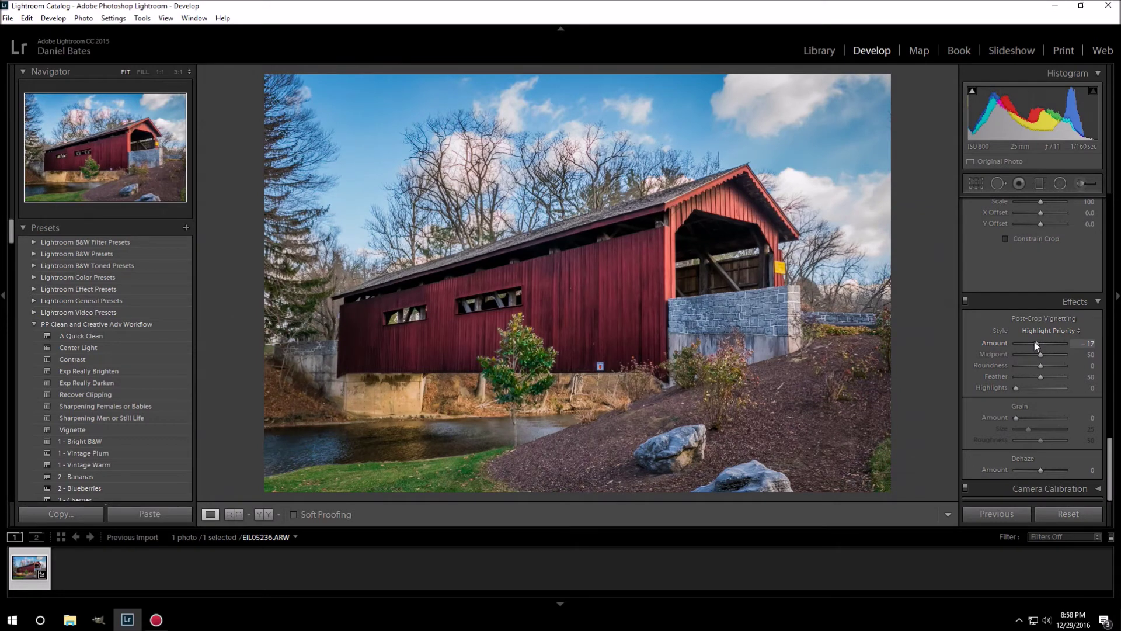
drag(1034, 342, 1035, 340)
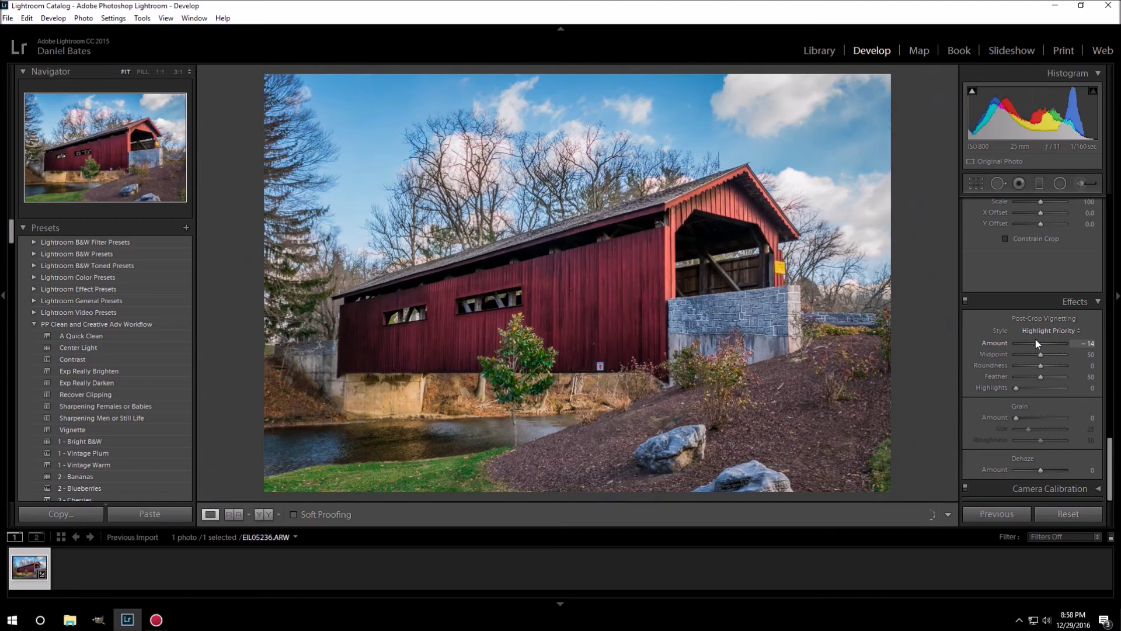
drag(1035, 337, 1036, 339)
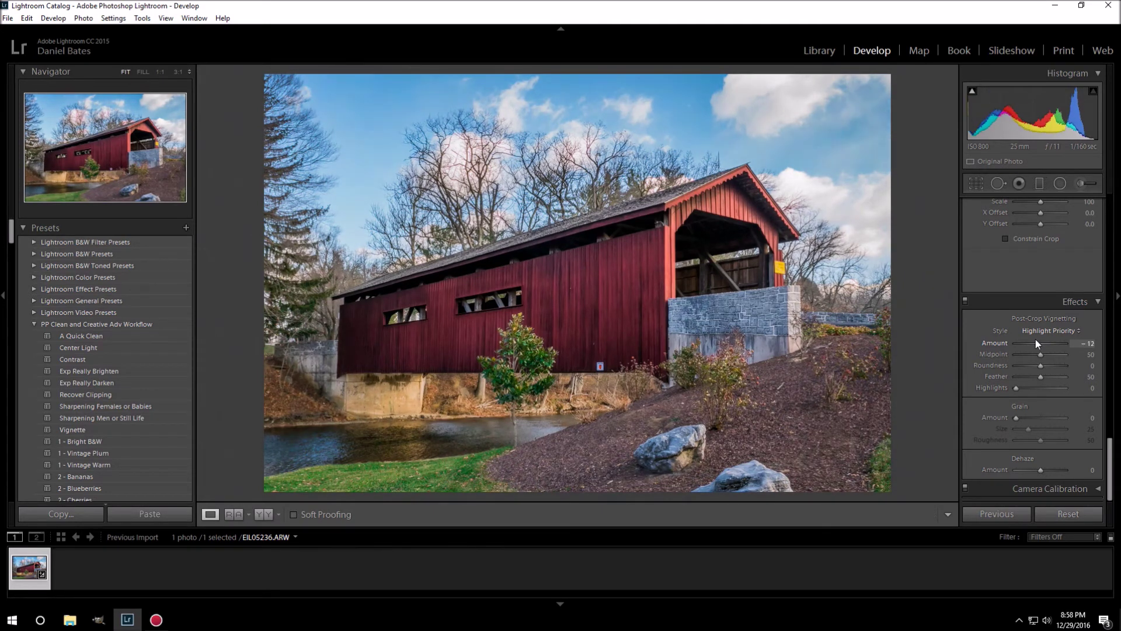
drag(1035, 338, 1034, 337)
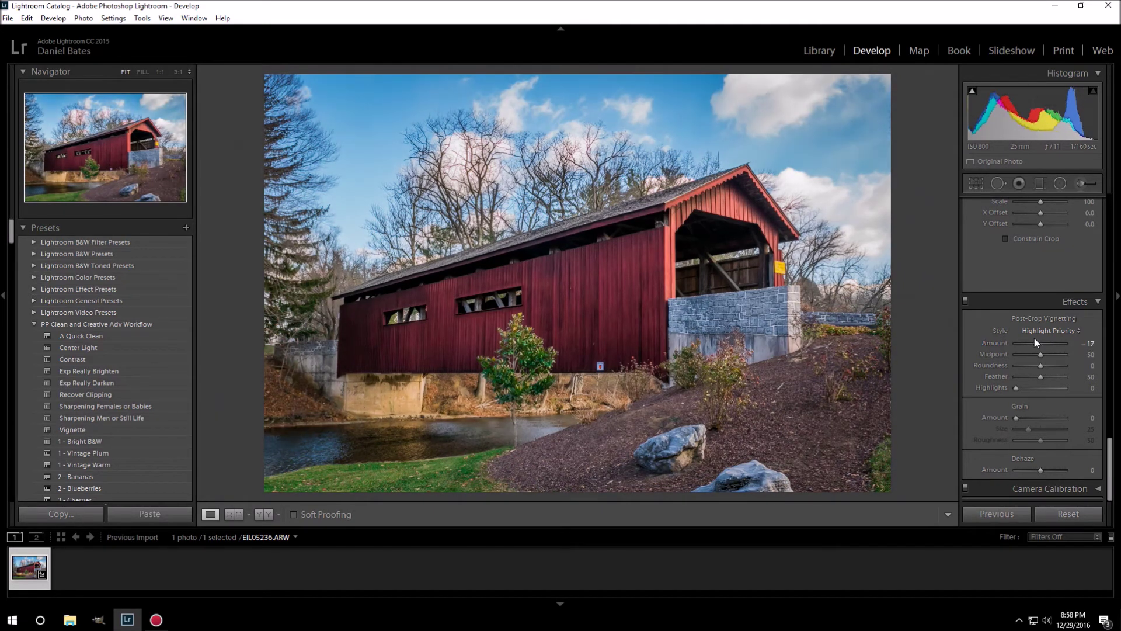
Step: Set the vignette's feather to 63
drag(1039, 377, 1045, 377)
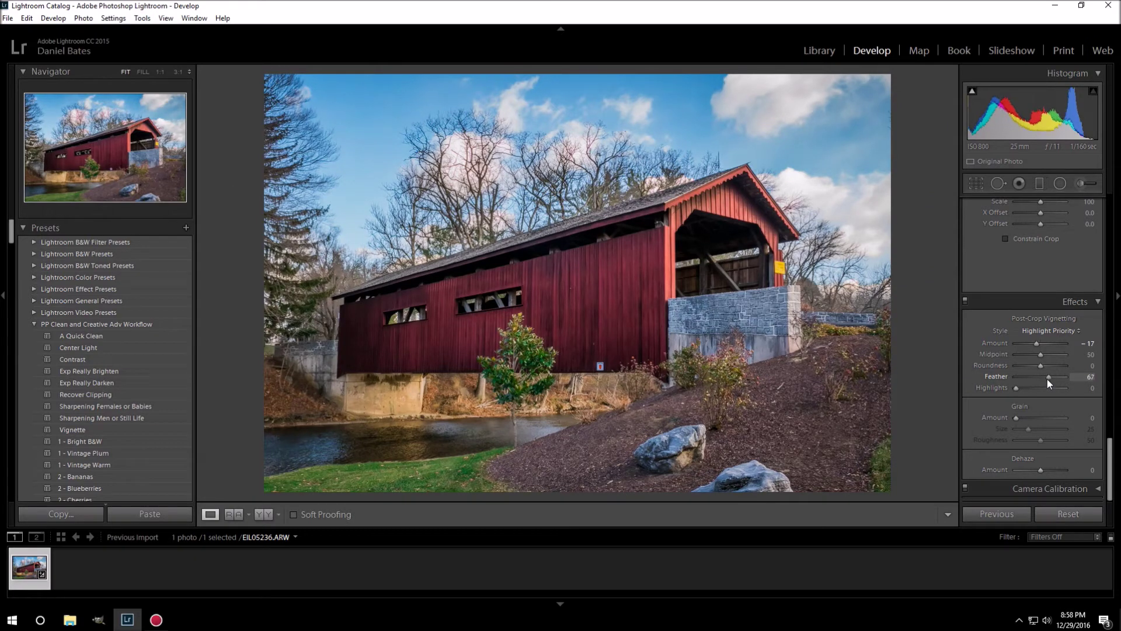
drag(1046, 379, 1042, 380)
drag(1042, 379, 1046, 380)
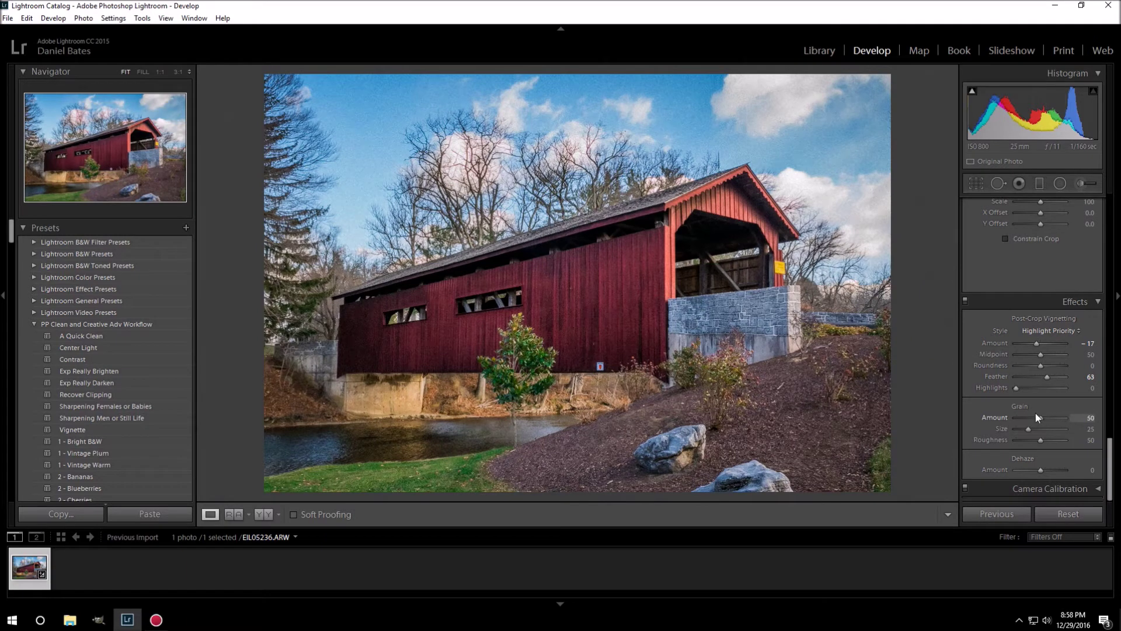
Step: Try out grain on the photo and reset it to 0, and set the dehaze amount to +10
drag(1018, 412, 1007, 412)
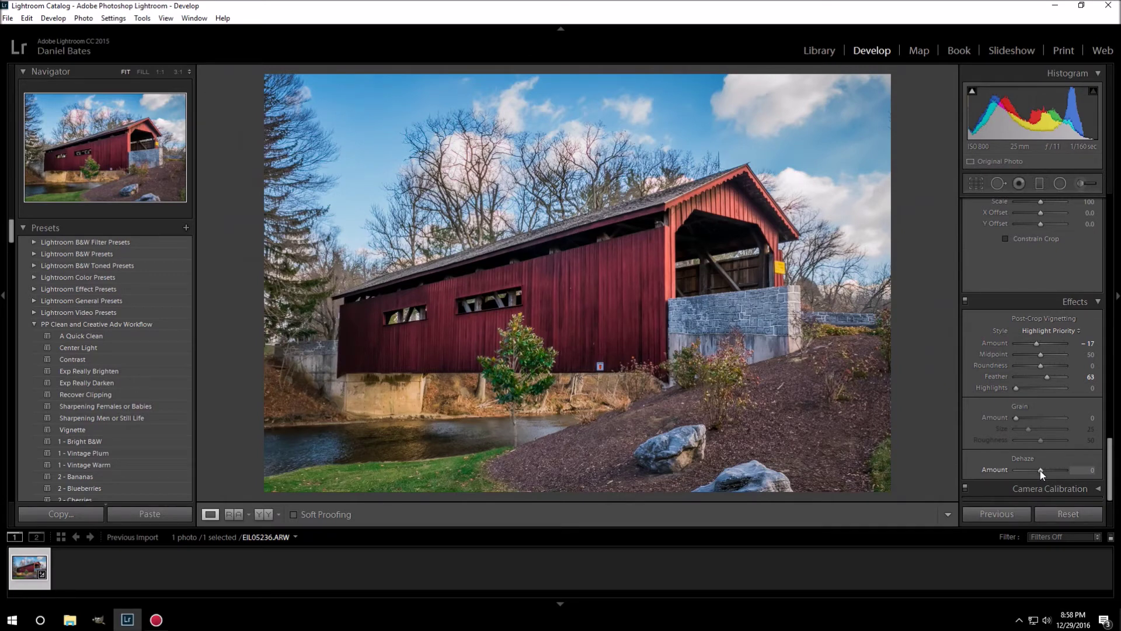
mouse_move(1040, 469)
mouse_down()
mouse_move(1026, 468)
mouse_move(1071, 471)
mouse_move(1042, 460)
mouse_up()
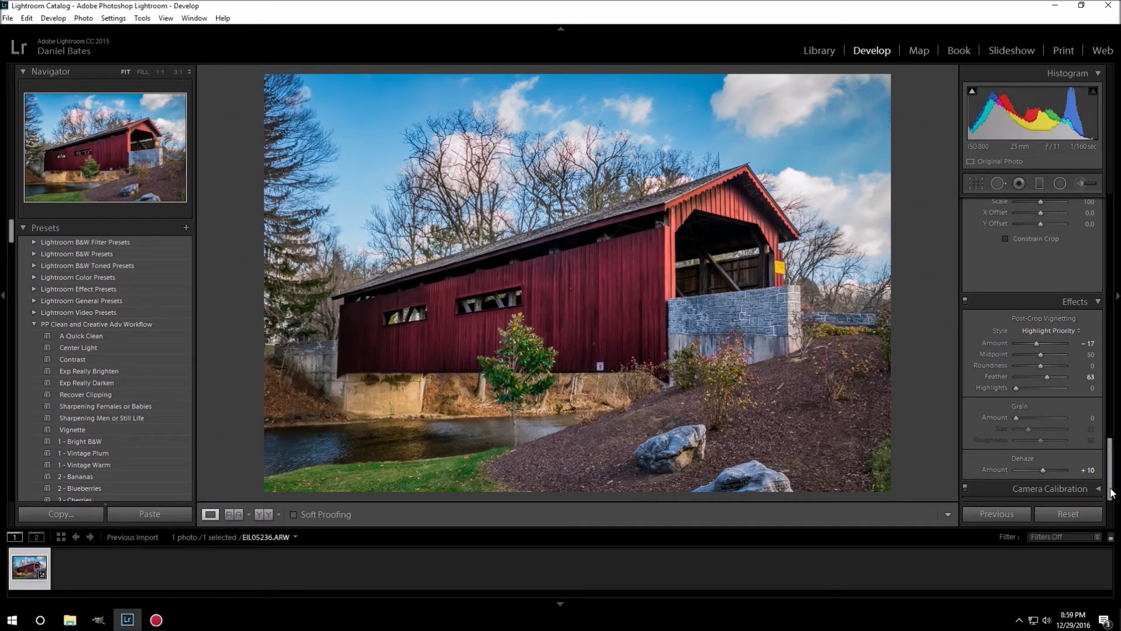
Step: Activate the adjustment brush and load the Shadows effect preset for a new mask
drag(1111, 492, 1088, 230)
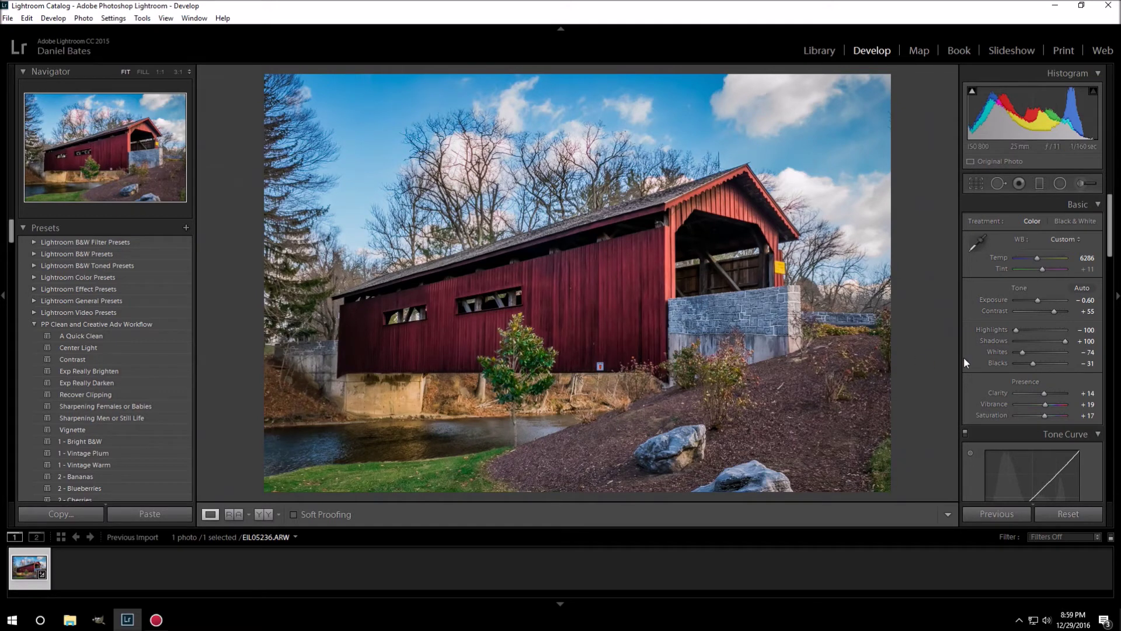
click(1077, 184)
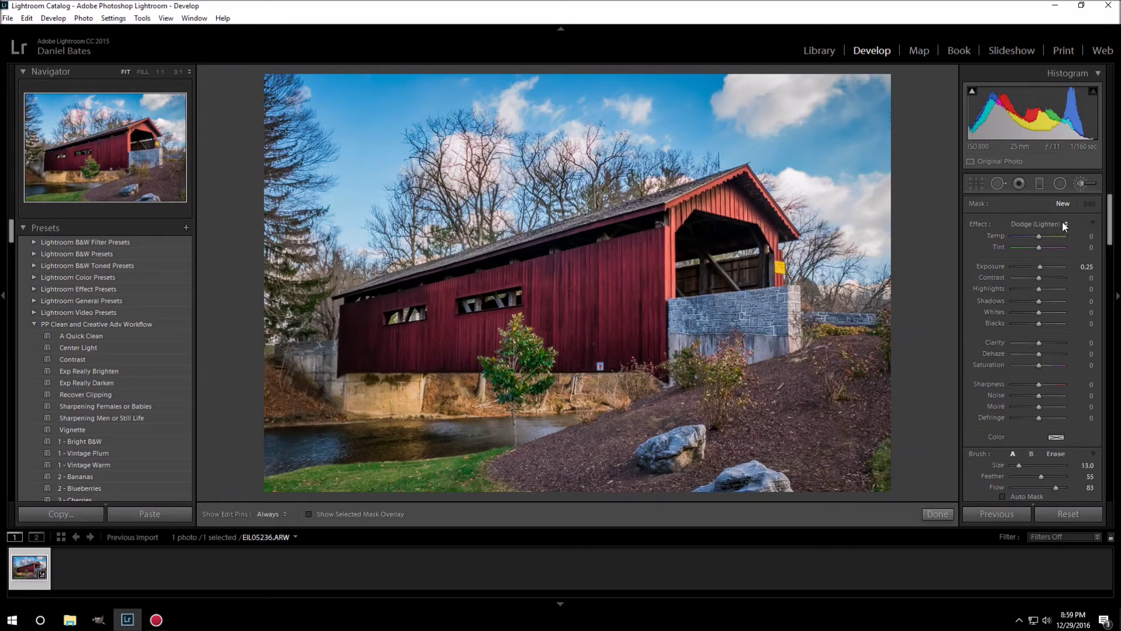
click(1033, 223)
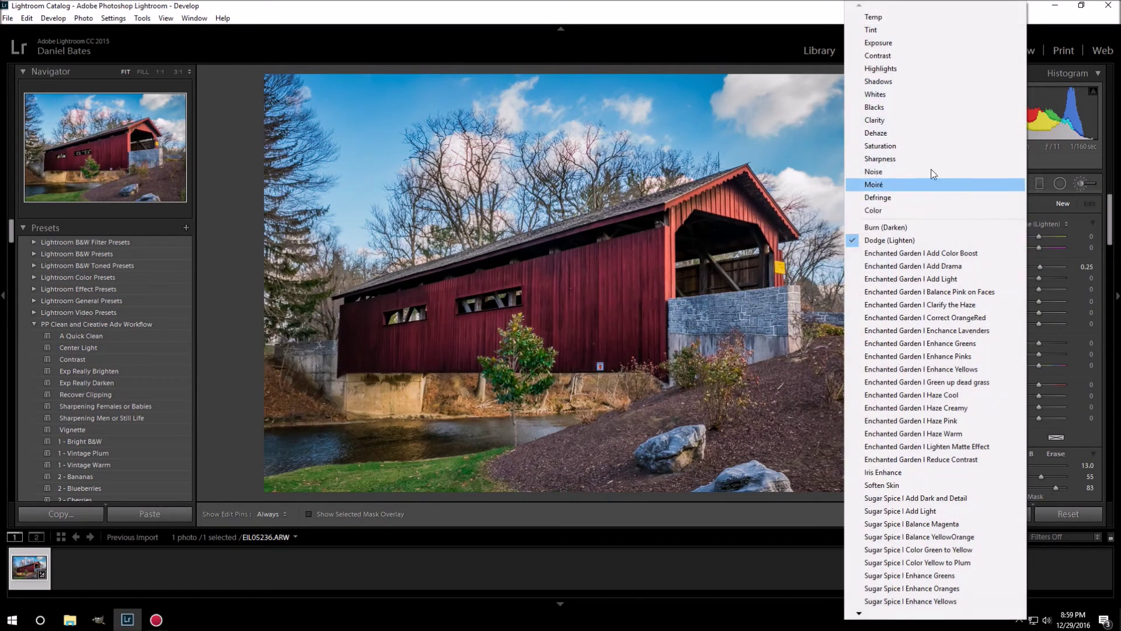
click(894, 82)
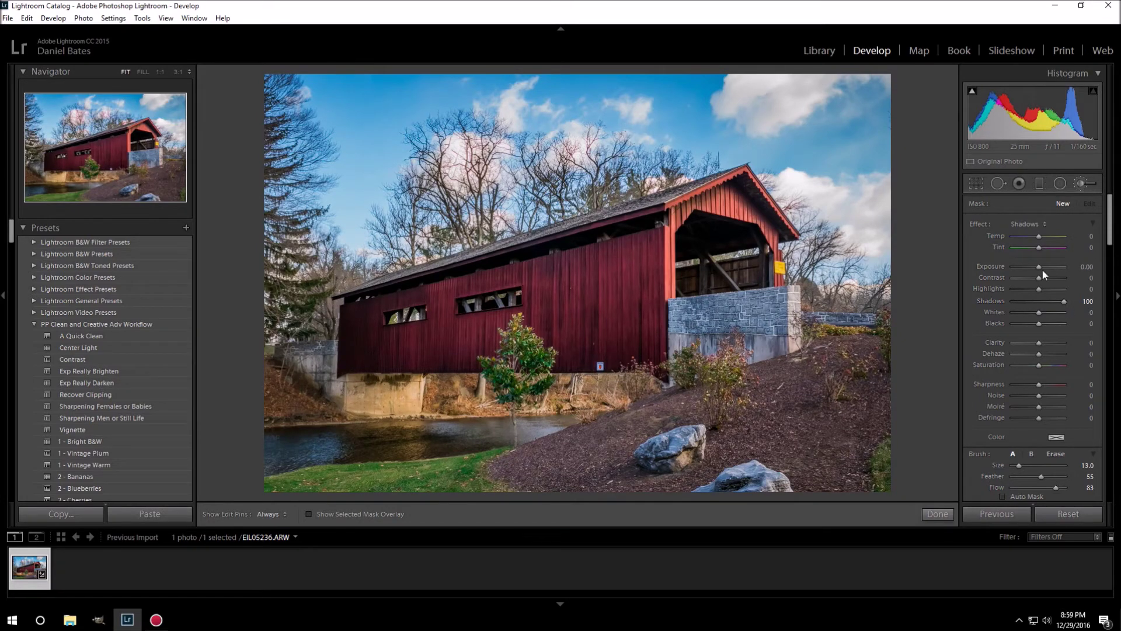
Step: Paint the +100 shadows adjustment over the dark interior of the bridge entrance with a size 10 brush, and inspect the result at 1:1
scroll(726, 238, down, 2)
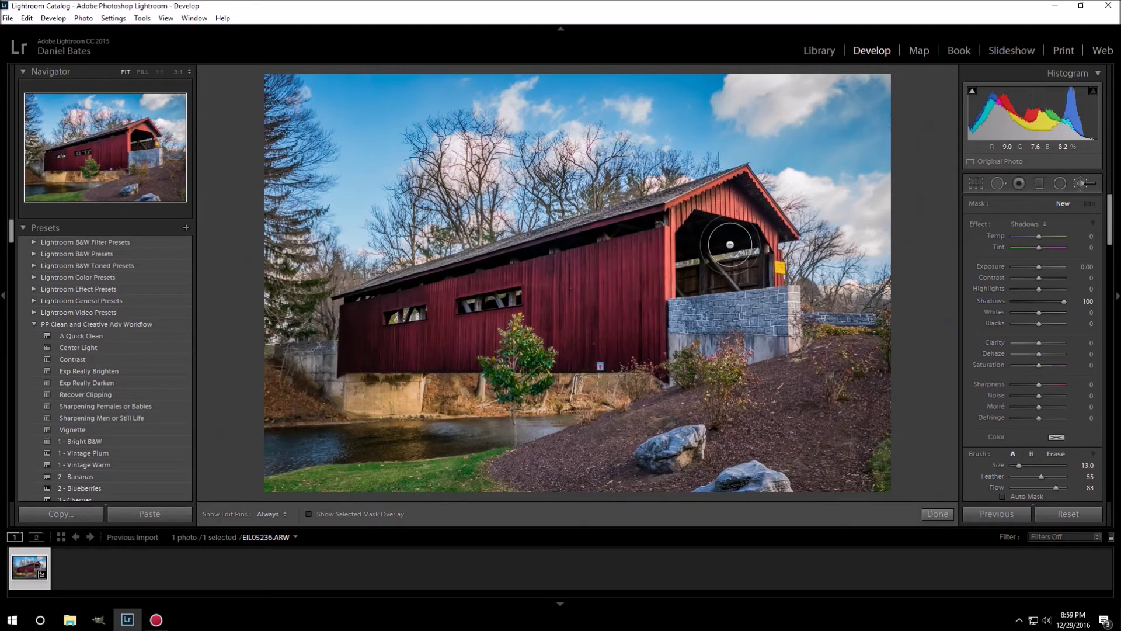
scroll(724, 250, down, 1)
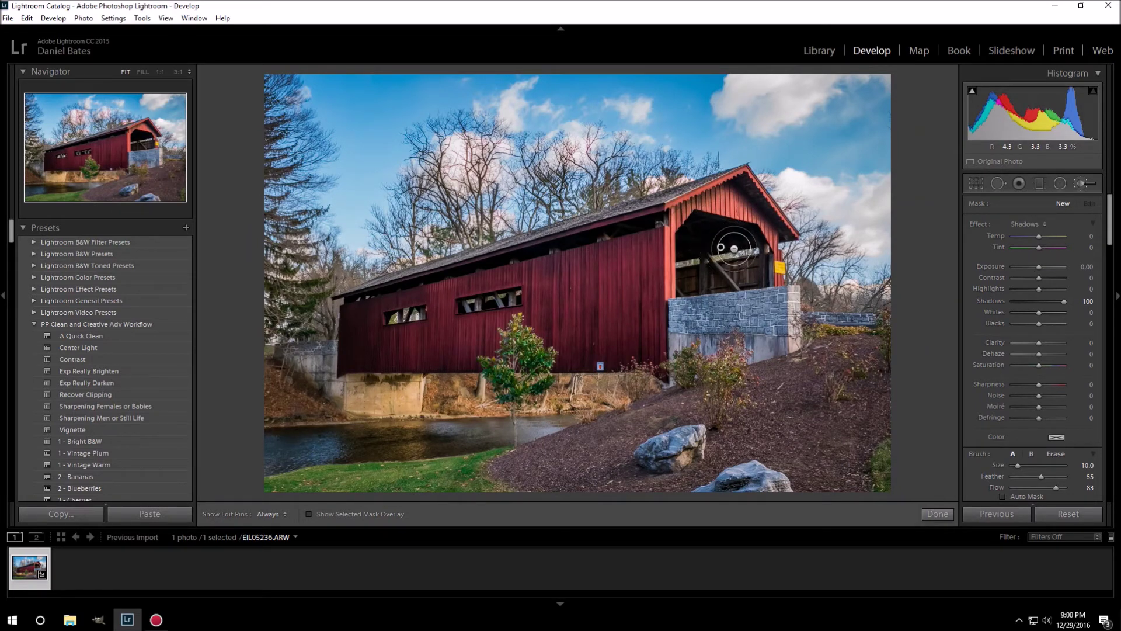
key(h)
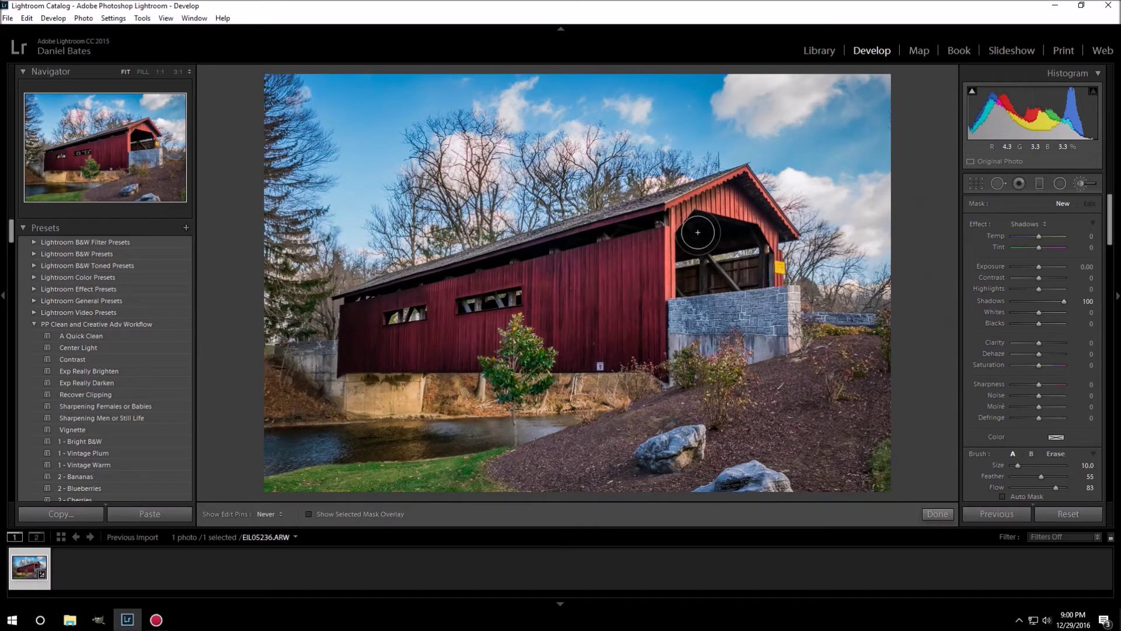
mouse_move(746, 266)
mouse_down()
mouse_move(695, 261)
mouse_move(696, 241)
mouse_move(700, 278)
mouse_up()
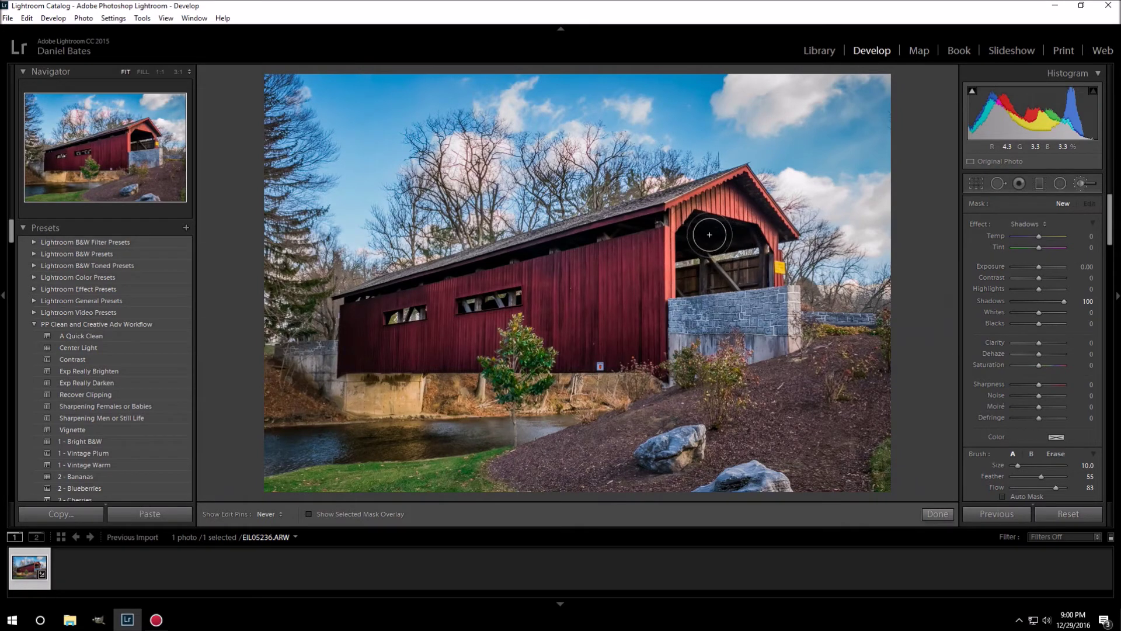
click(740, 277)
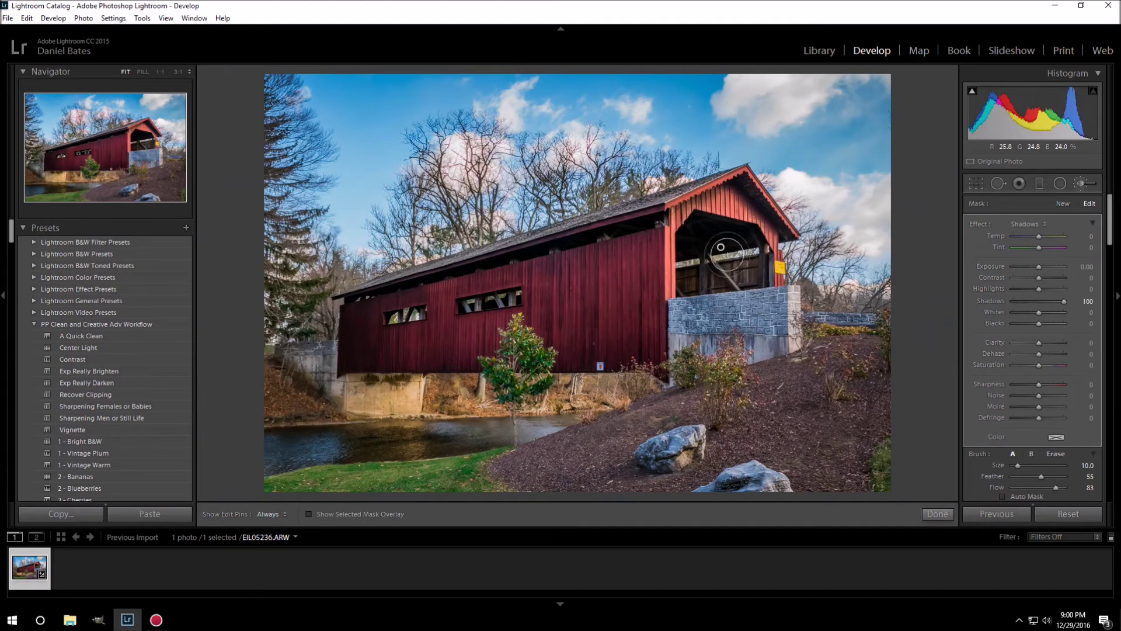
mouse_move(721, 247)
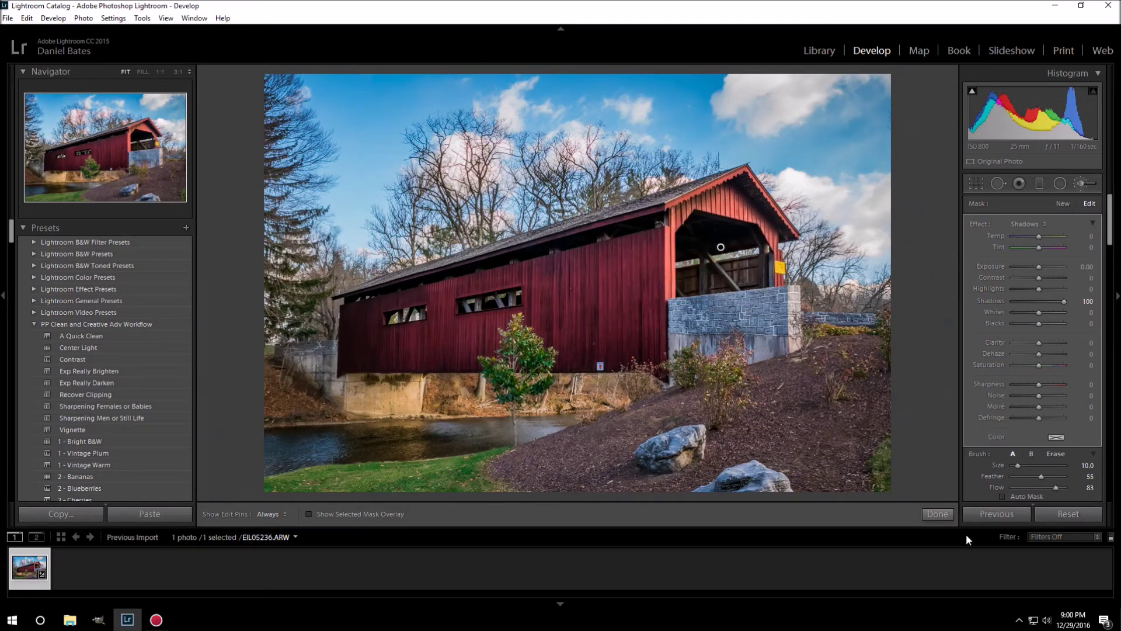
click(939, 514)
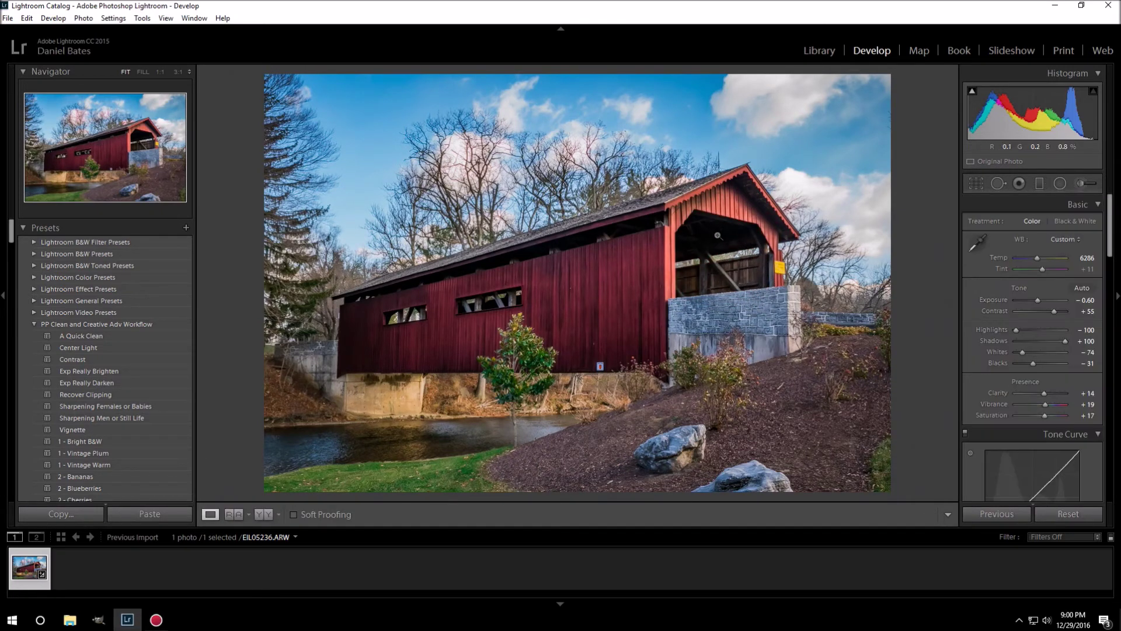
click(718, 236)
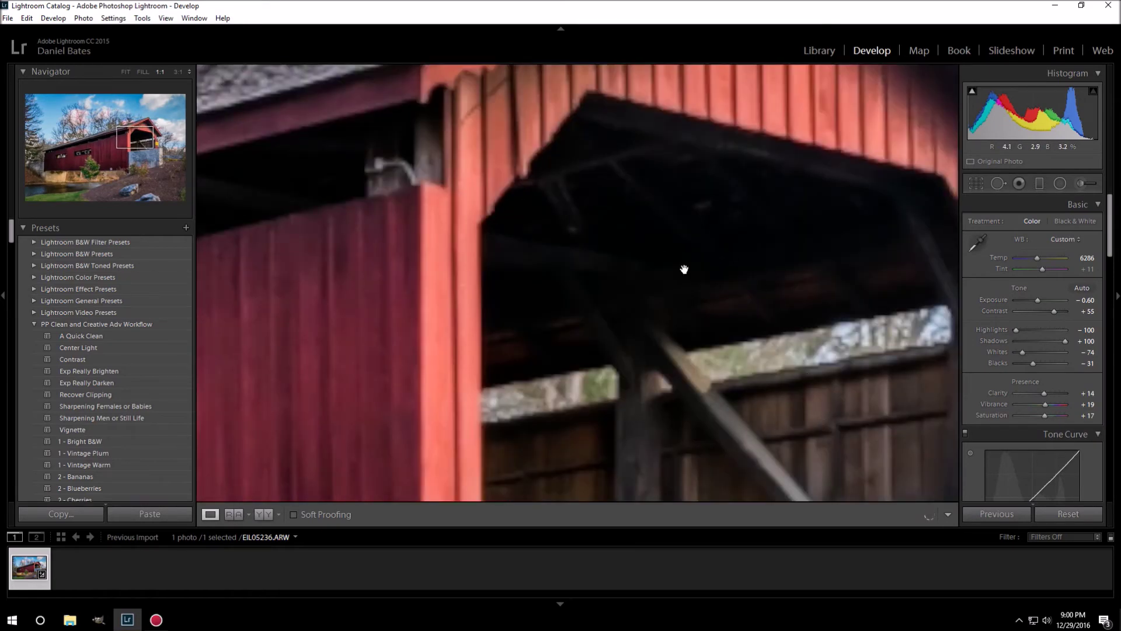
drag(708, 400, 632, 431)
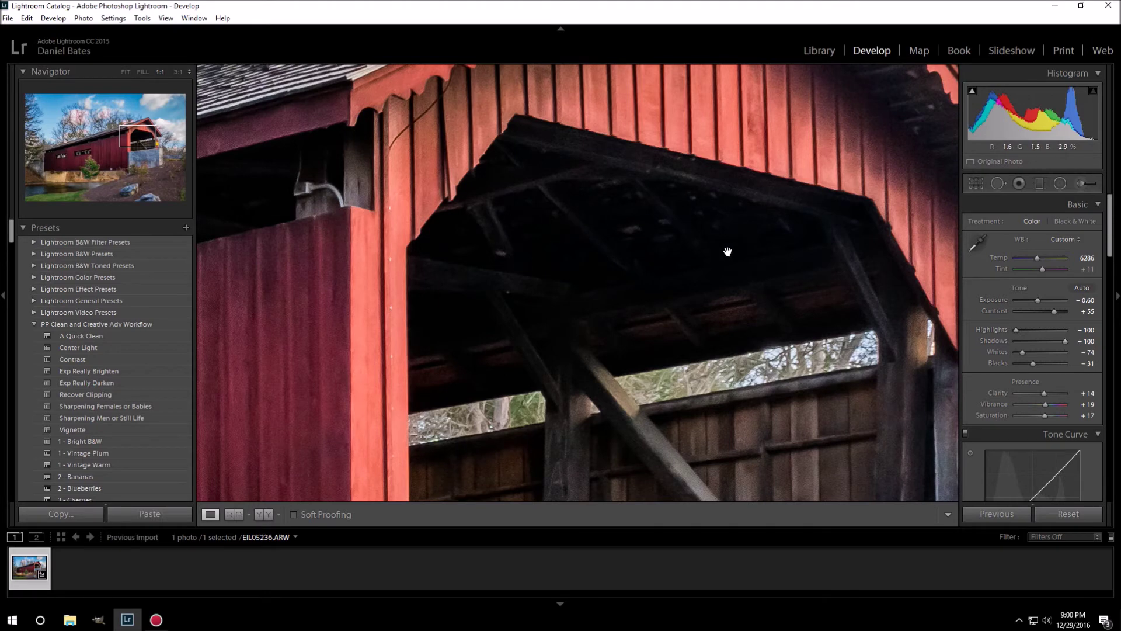
drag(634, 435, 591, 234)
click(592, 234)
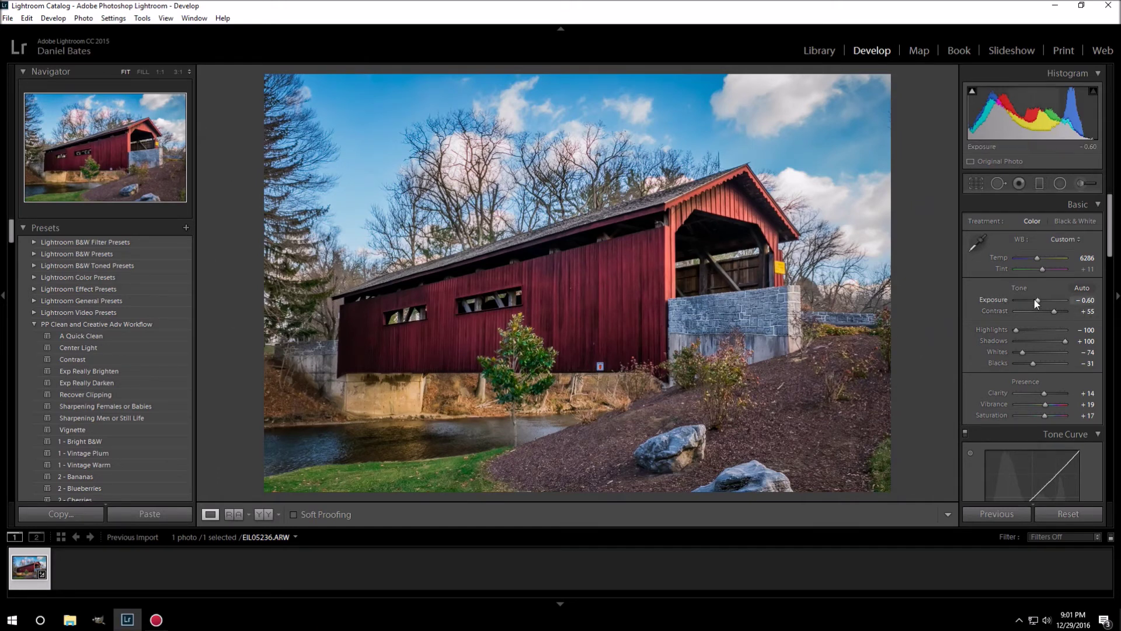
Step: Create a new brush mask with shadows at −31 and paint it over the mulch bank around the rocks
click(1082, 183)
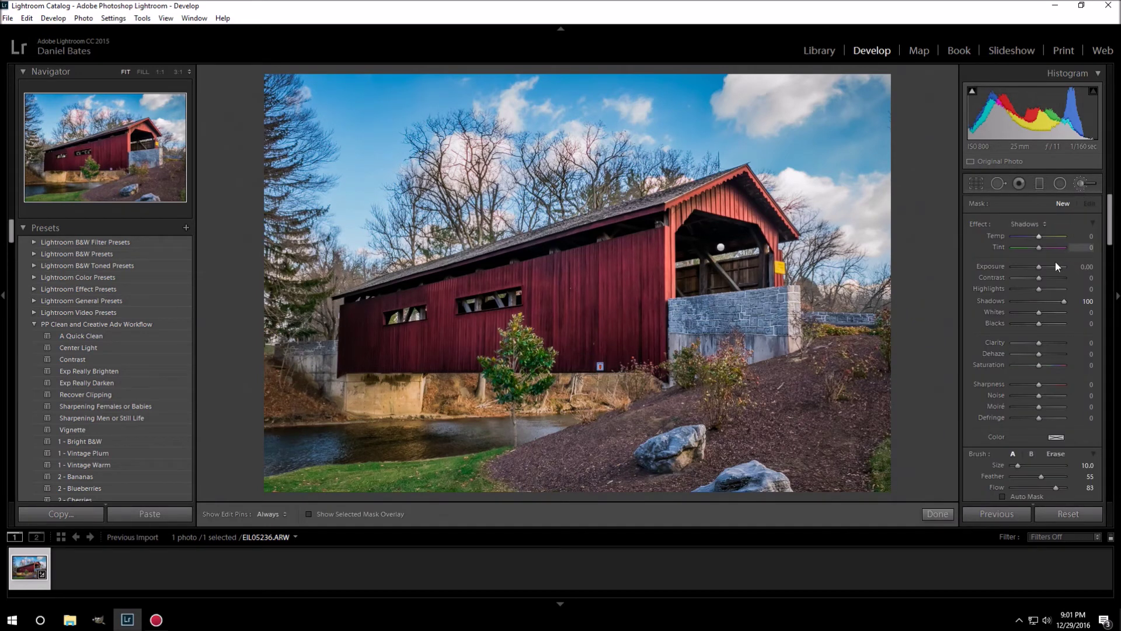
drag(1063, 301, 1029, 297)
key(h)
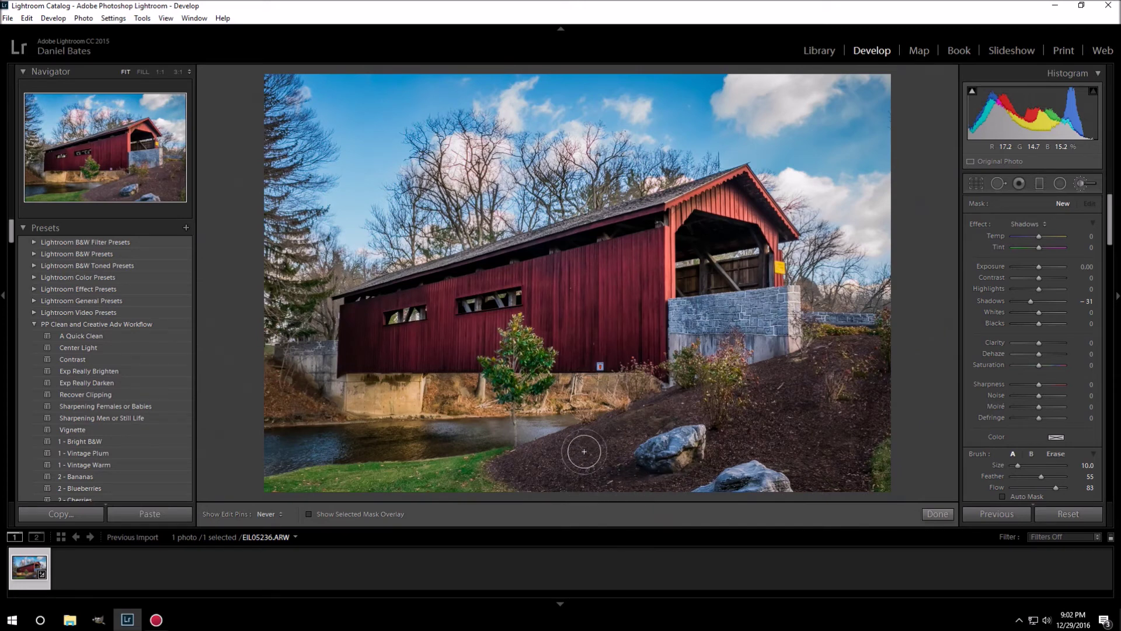
mouse_move(583, 451)
mouse_down()
mouse_move(685, 467)
mouse_move(635, 482)
mouse_move(591, 468)
mouse_up()
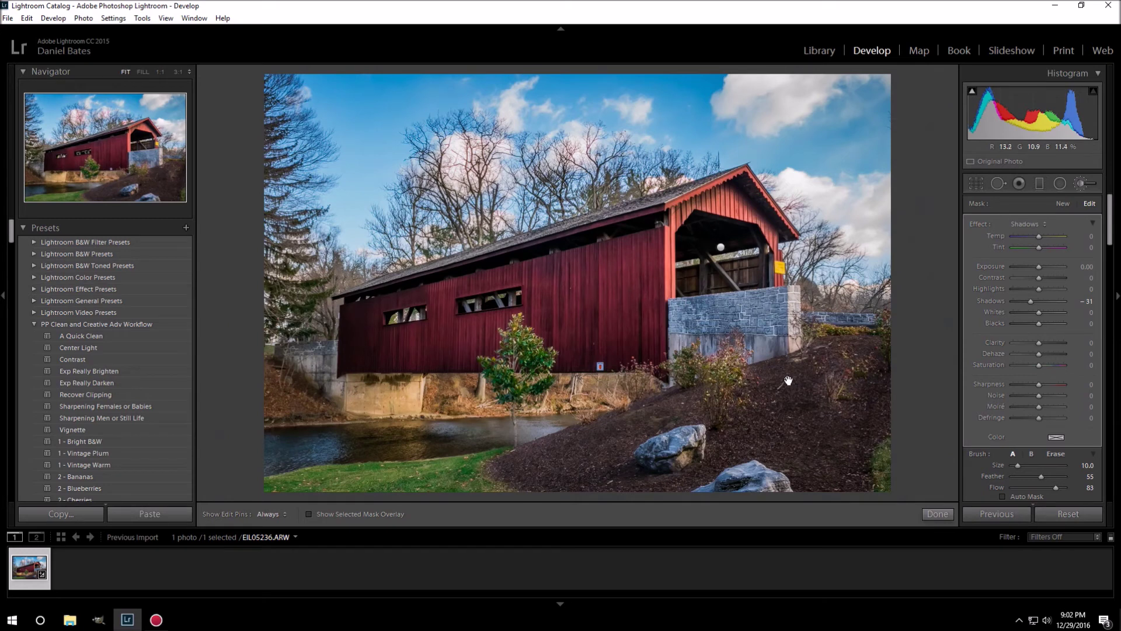
mouse_move(788, 380)
key(h)
key(h)
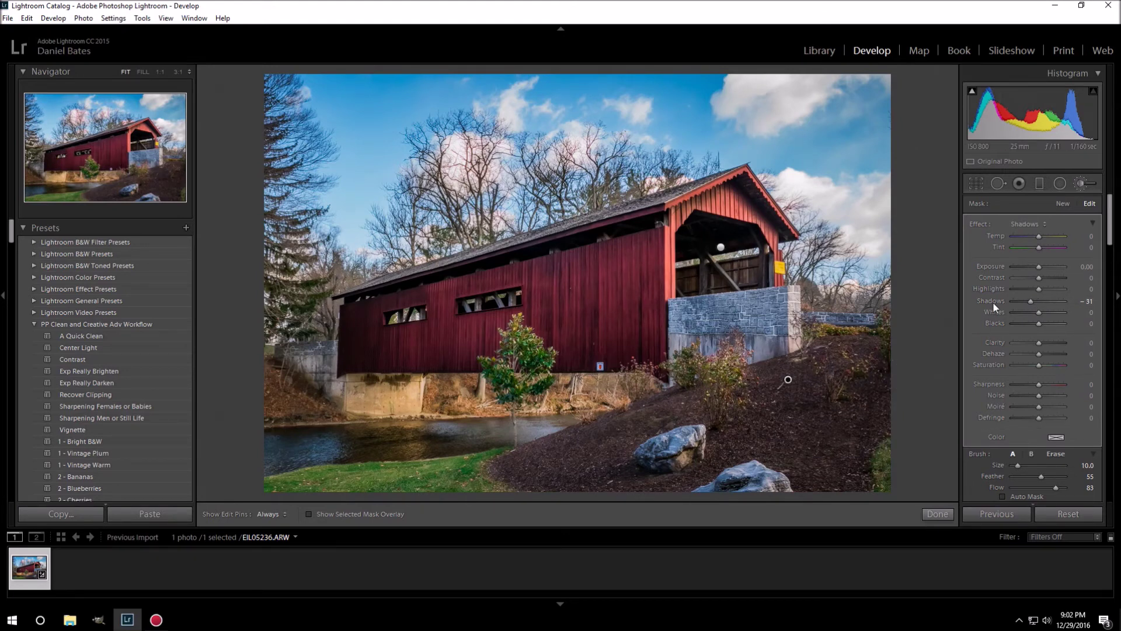
Step: Set the mulch bank mask's shadows to −29 and switch from the adjustment brush to the Radial Filter
drag(1031, 299, 1039, 299)
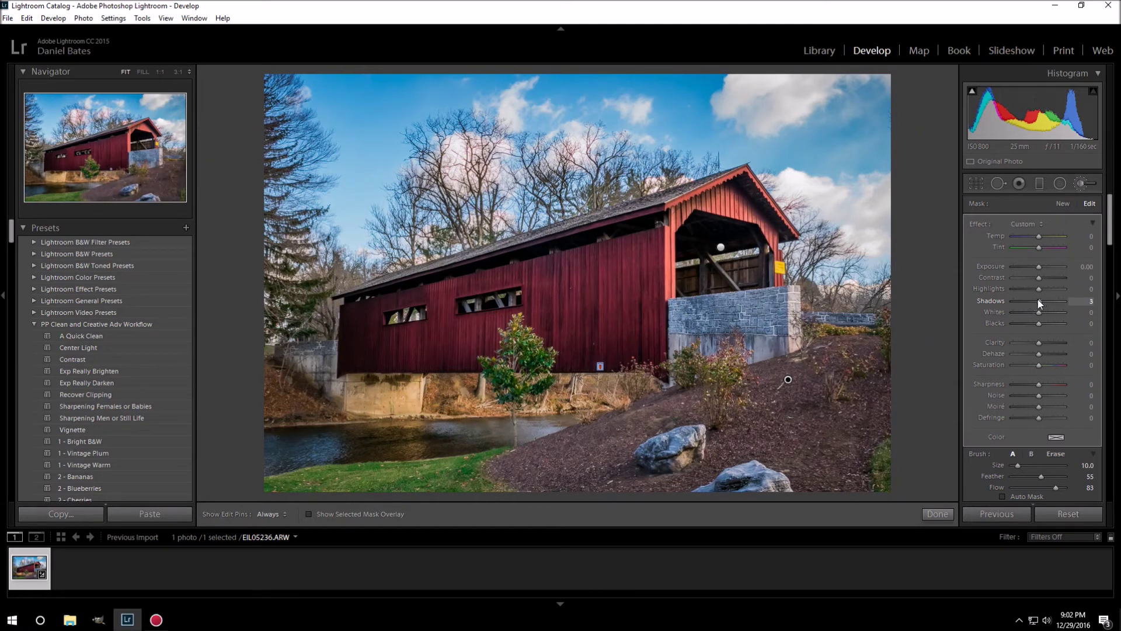
drag(1038, 300, 1031, 298)
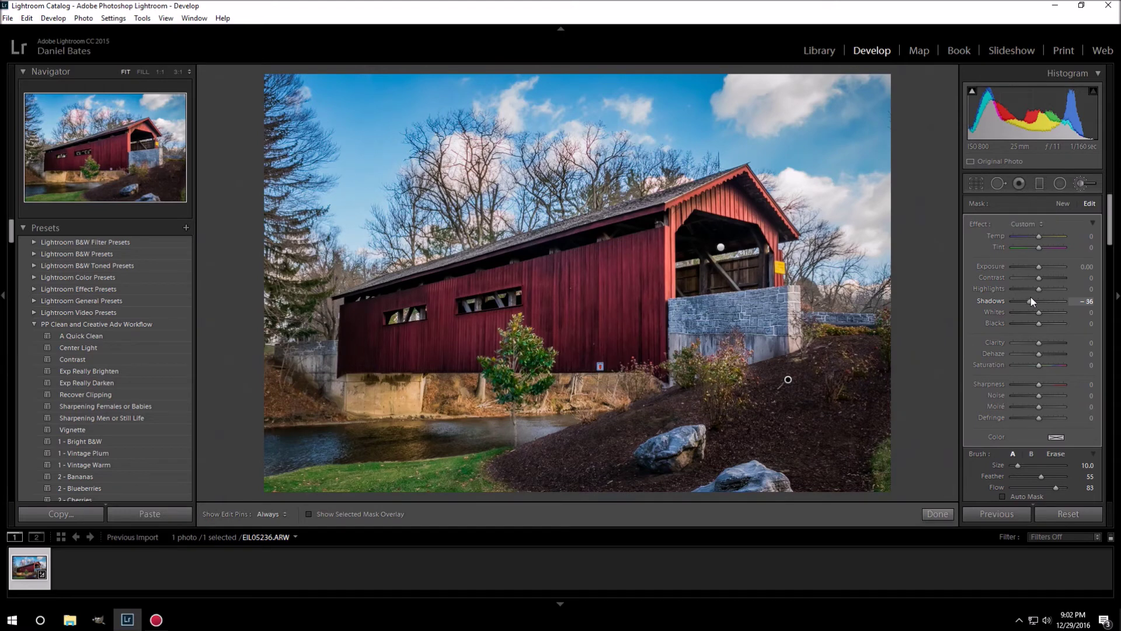
drag(1030, 297, 1034, 298)
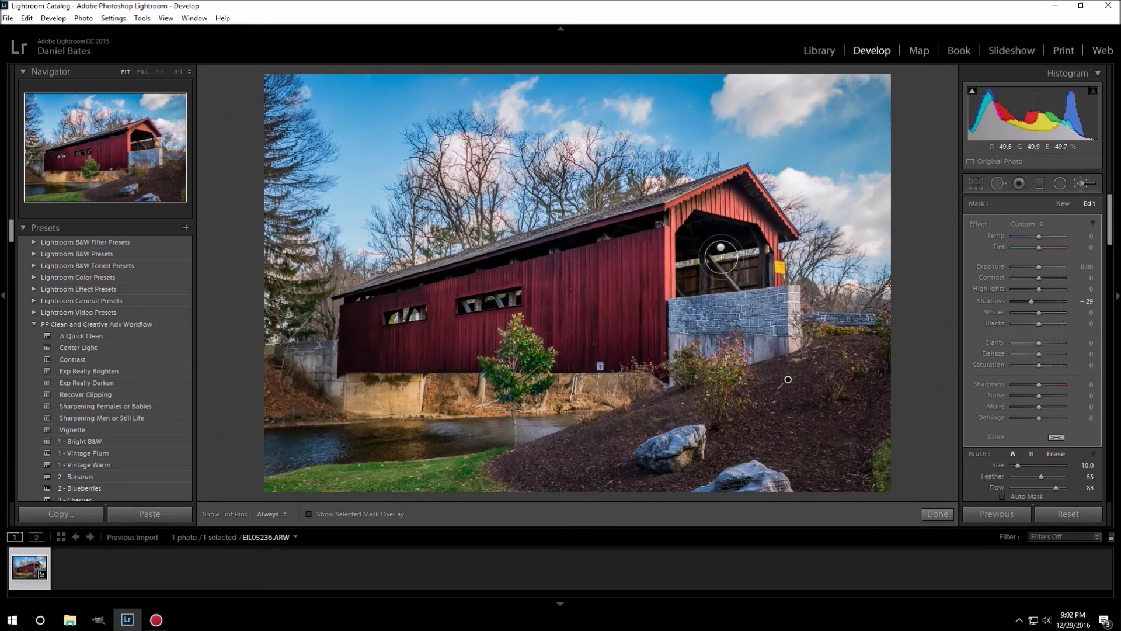
click(936, 514)
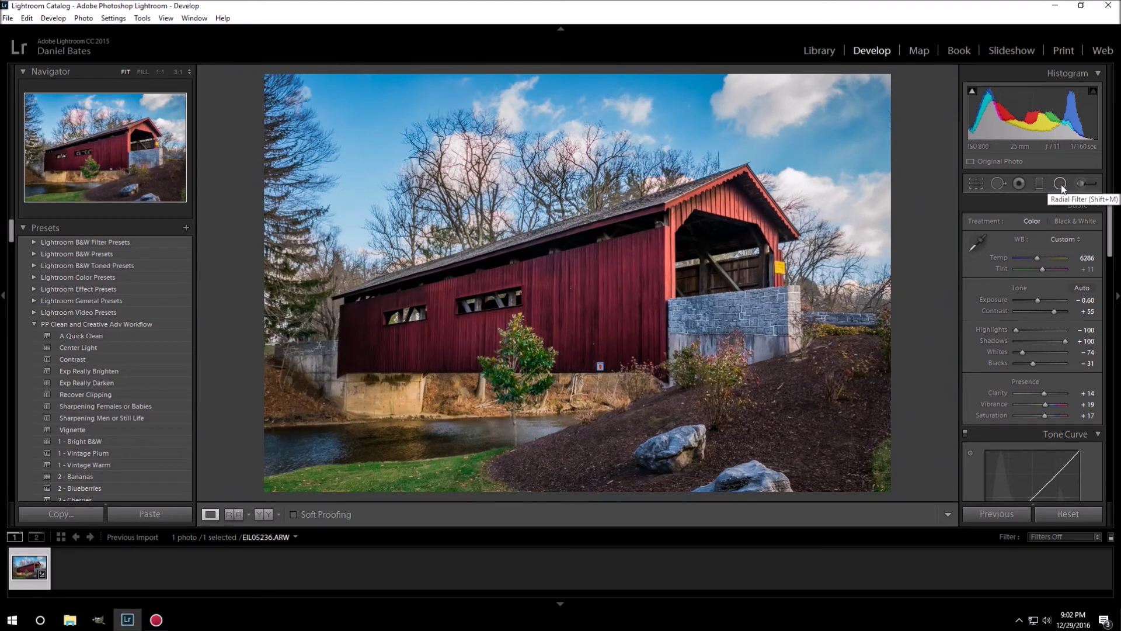
click(1060, 184)
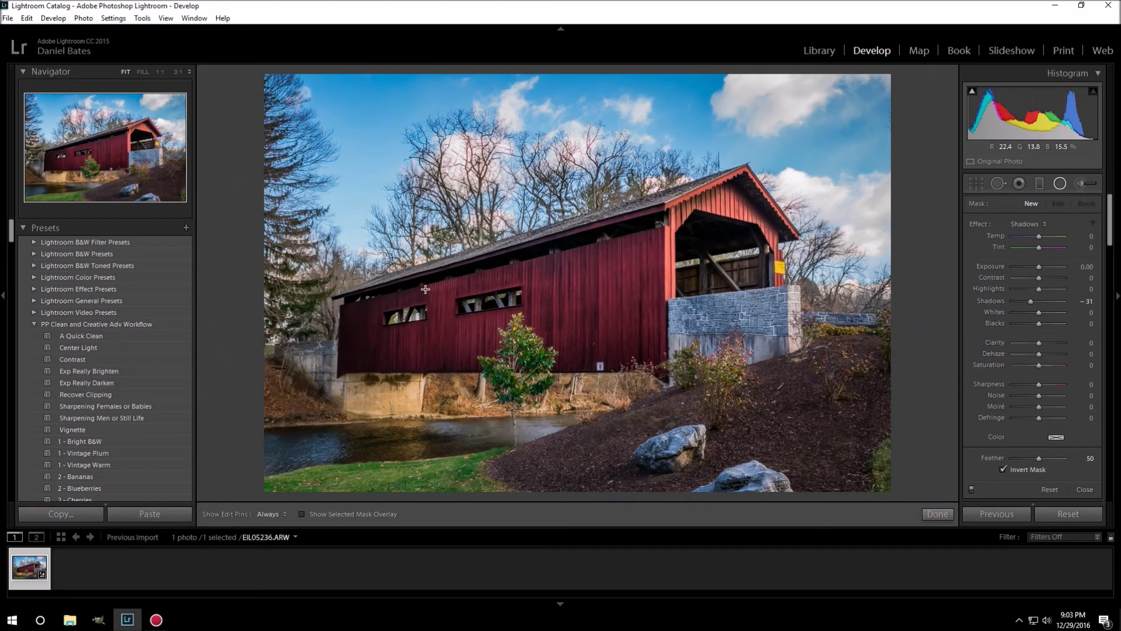
drag(425, 289, 584, 405)
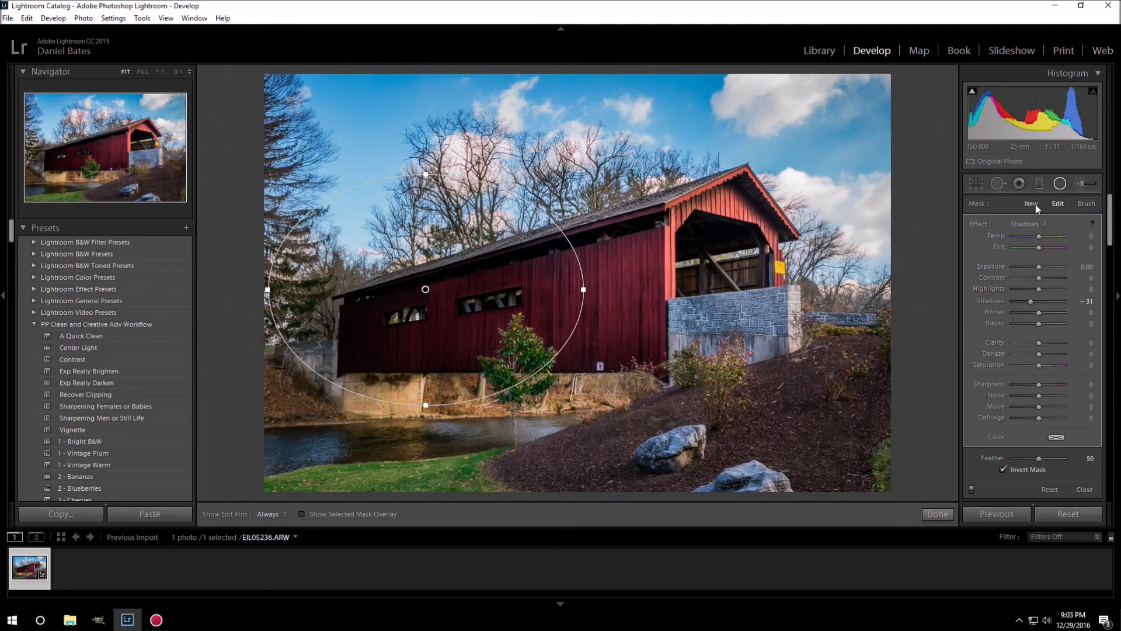
click(1059, 183)
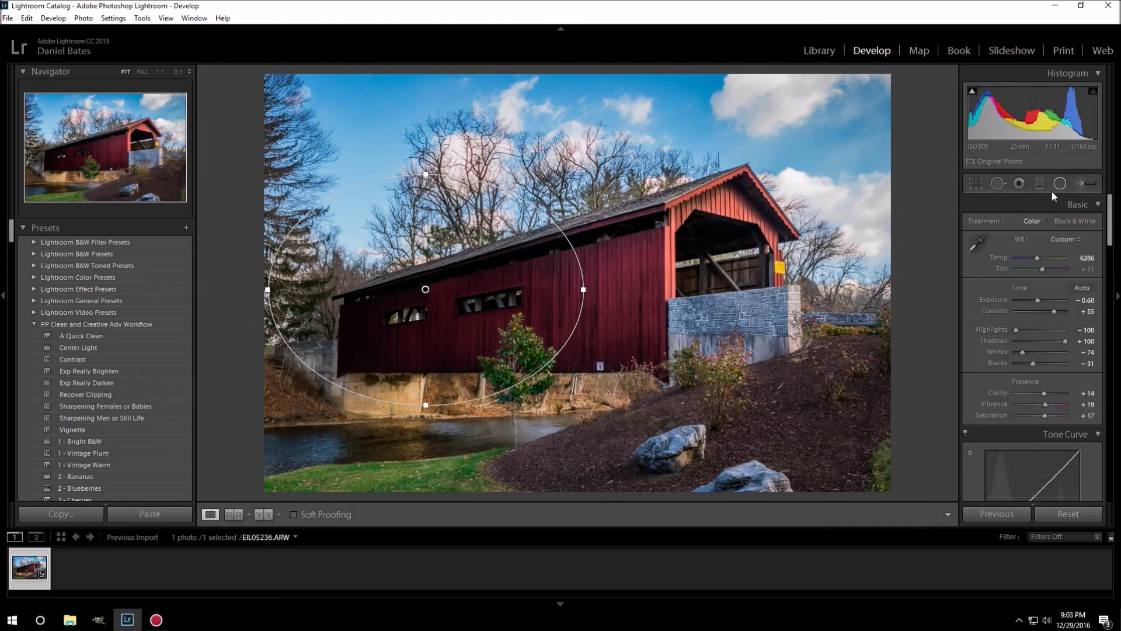
click(1059, 184)
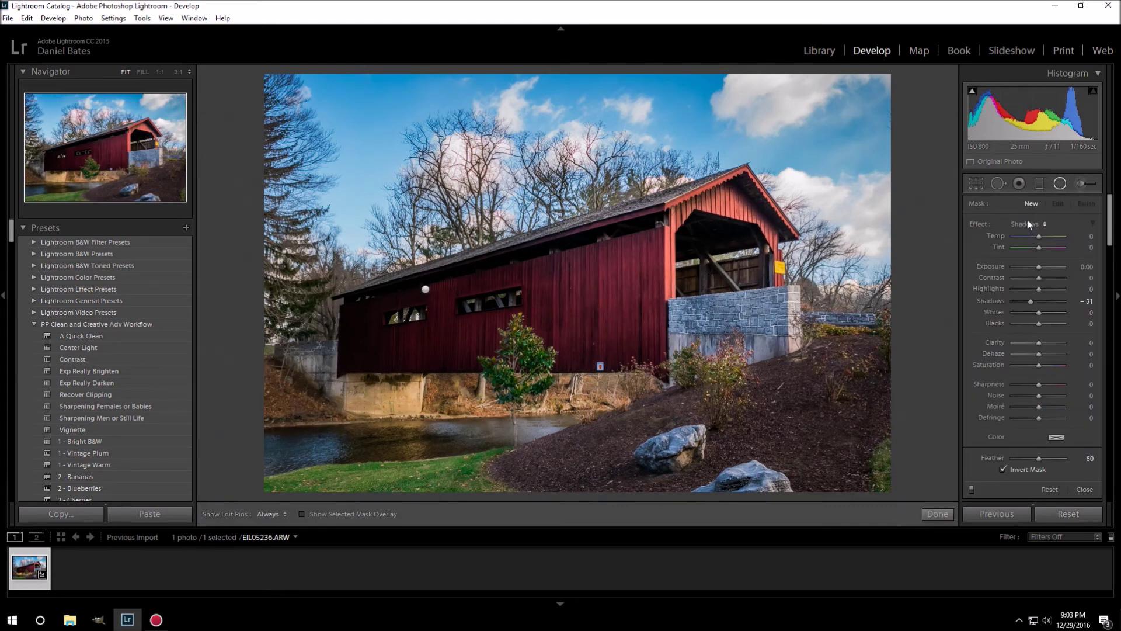
click(1028, 219)
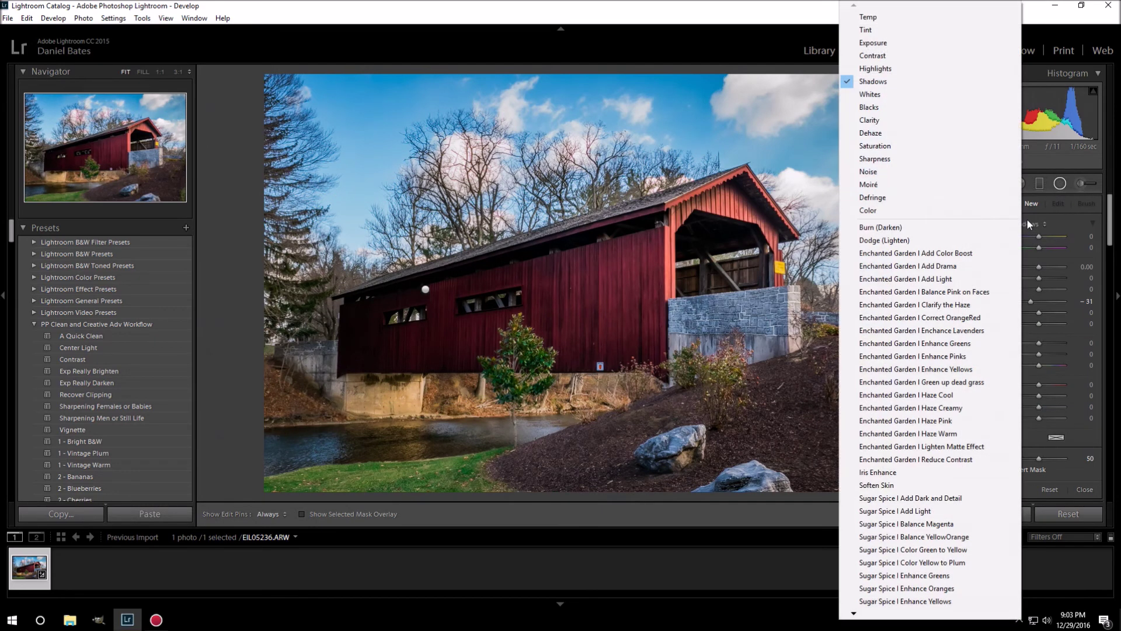
click(876, 43)
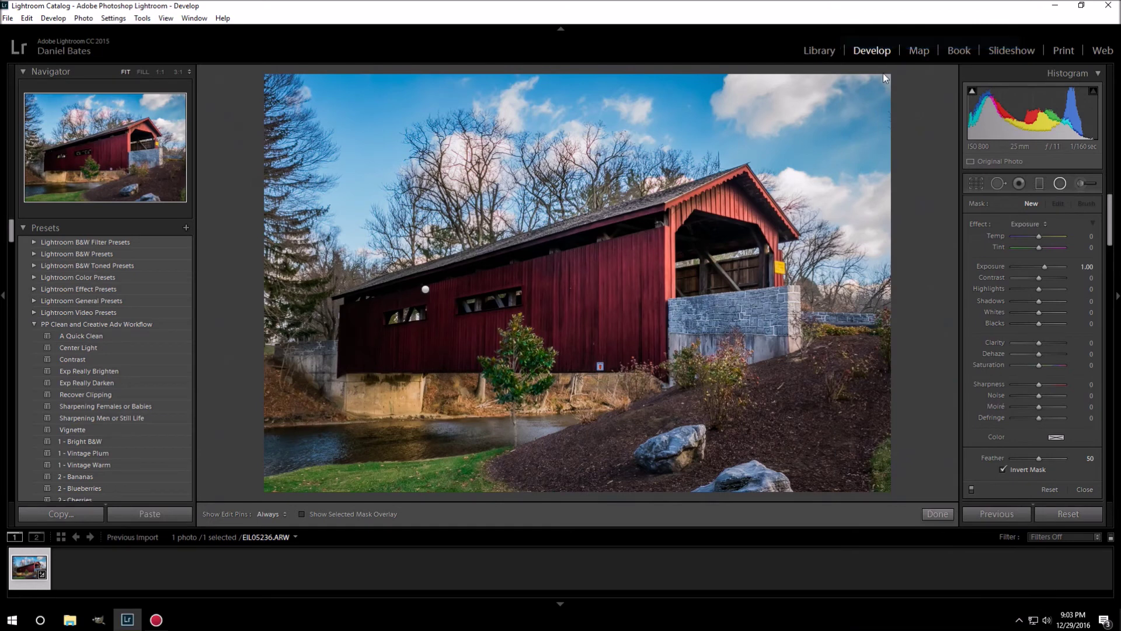
click(425, 289)
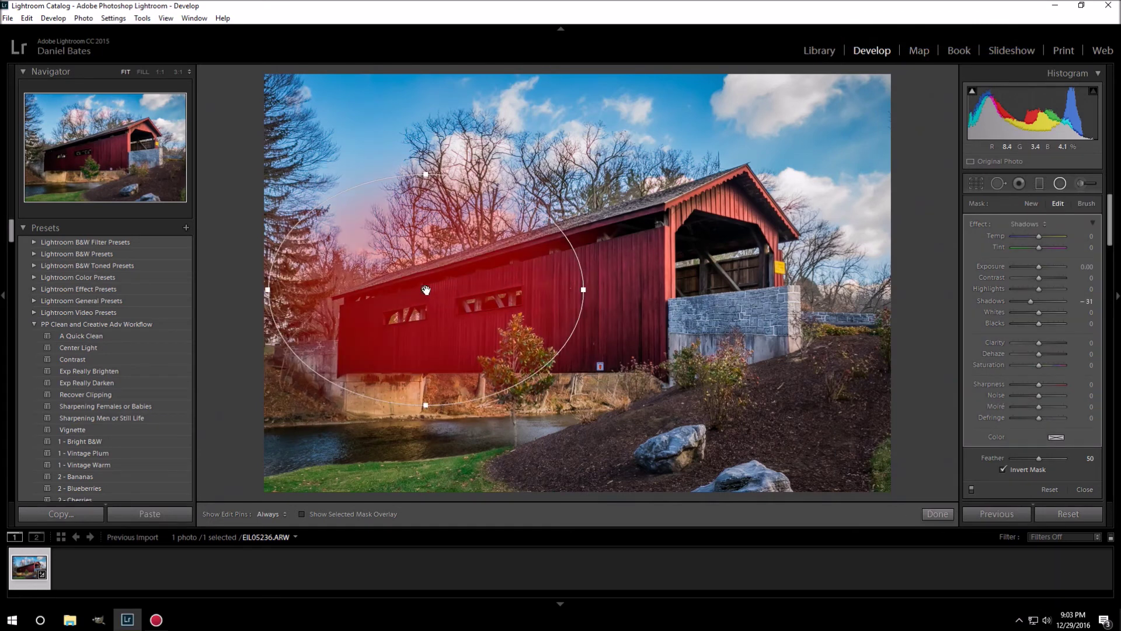
key(Delete)
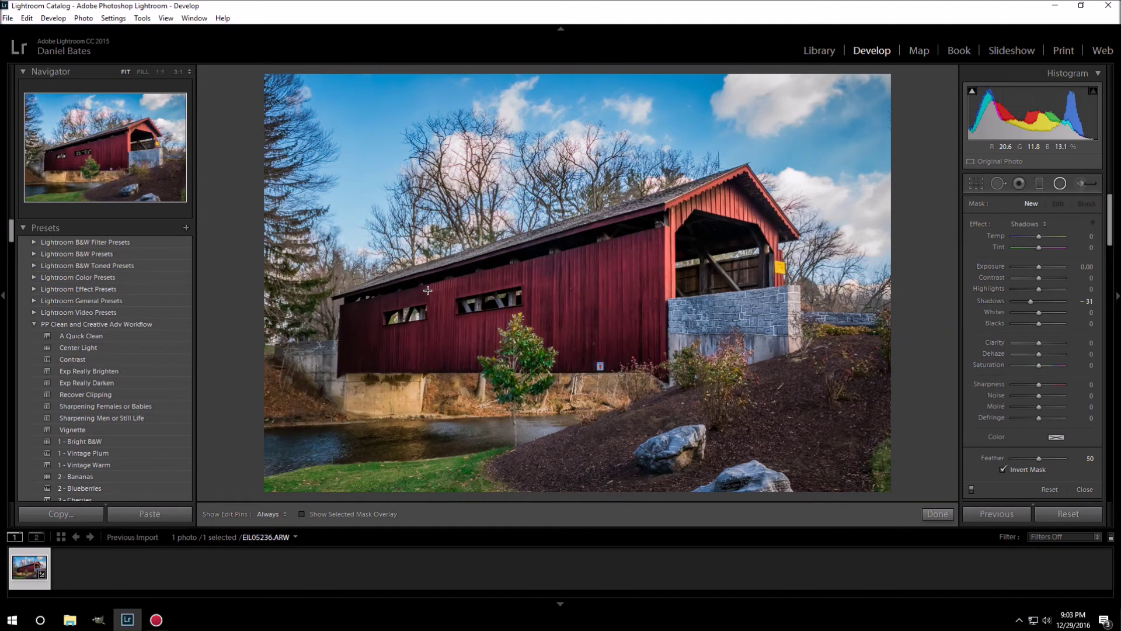
Step: Add a radial filter with the Exposure effect preset at 1.00 and center it on the bridge's long red wall
click(1035, 221)
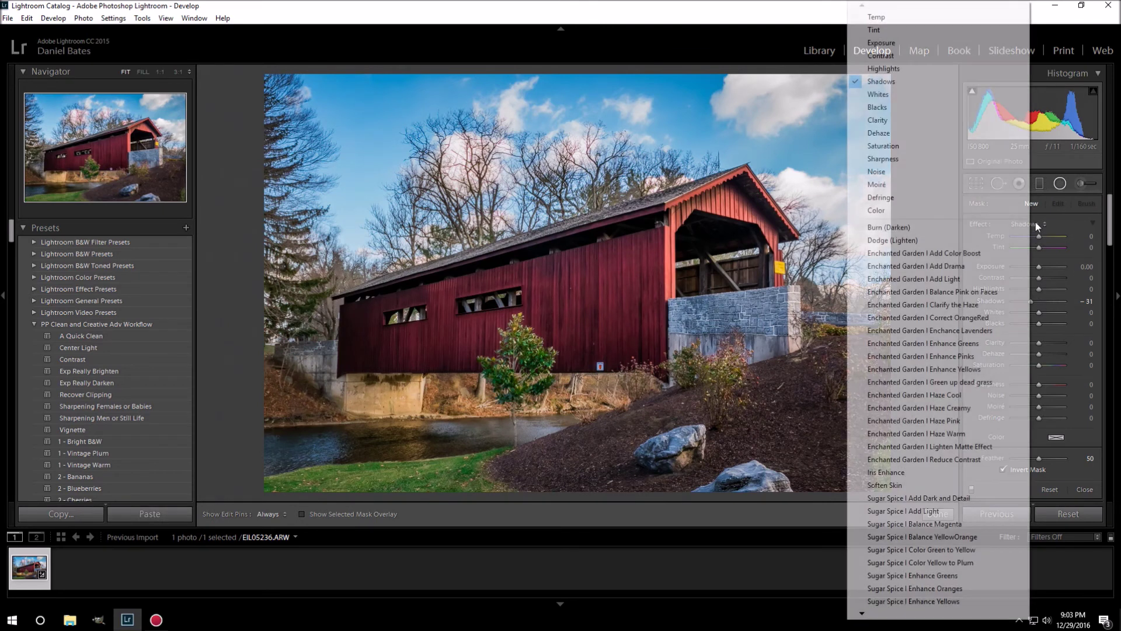
click(881, 42)
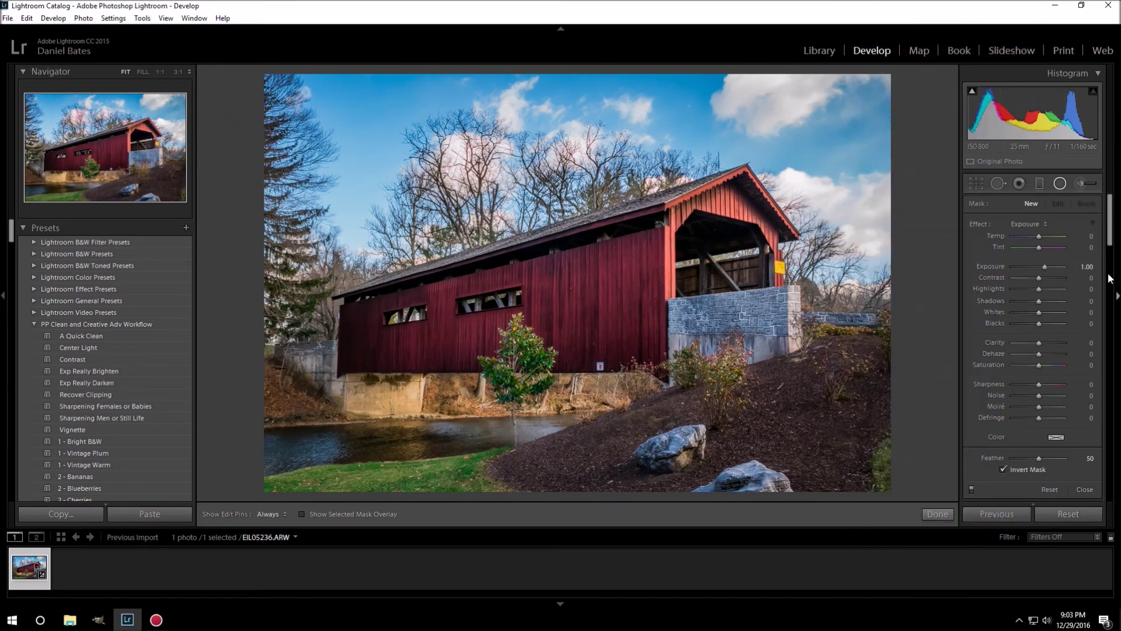
drag(414, 283, 442, 333)
drag(511, 363, 616, 420)
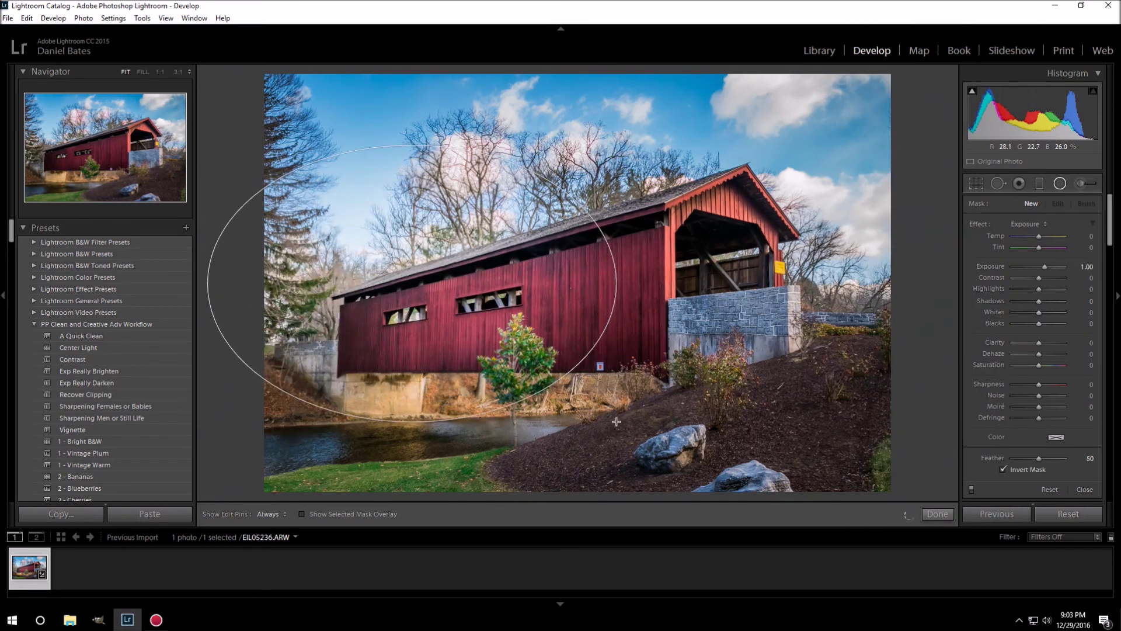
drag(395, 289, 452, 332)
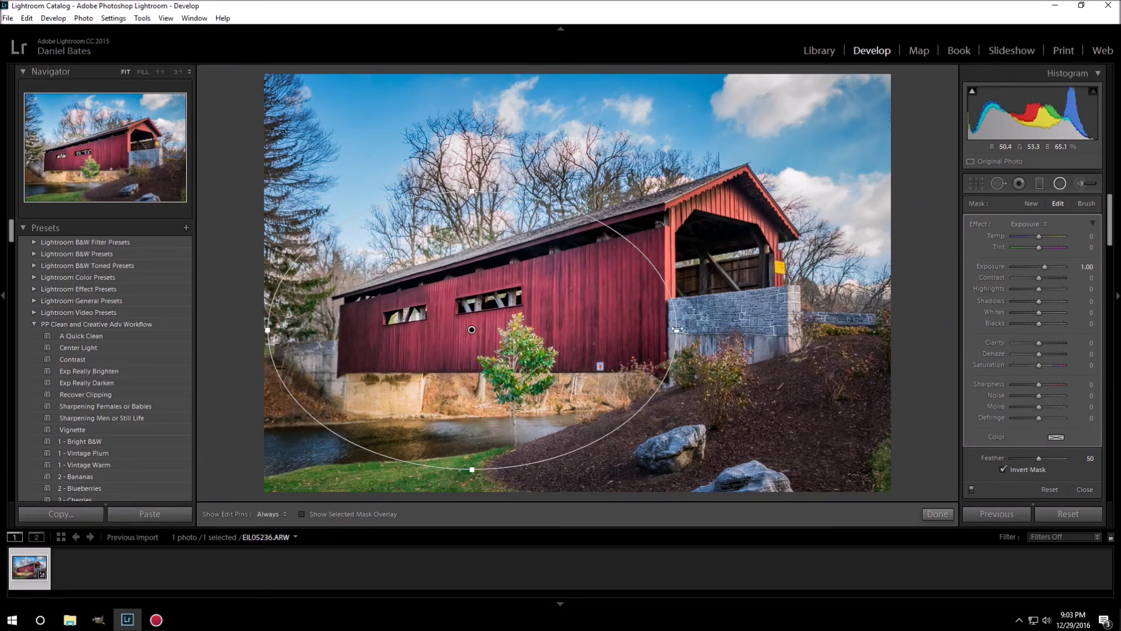
Step: Enlarge the radial filter horizontally and vertically to cover most of the bridge, and set its exposure to 0.23
drag(676, 330, 724, 337)
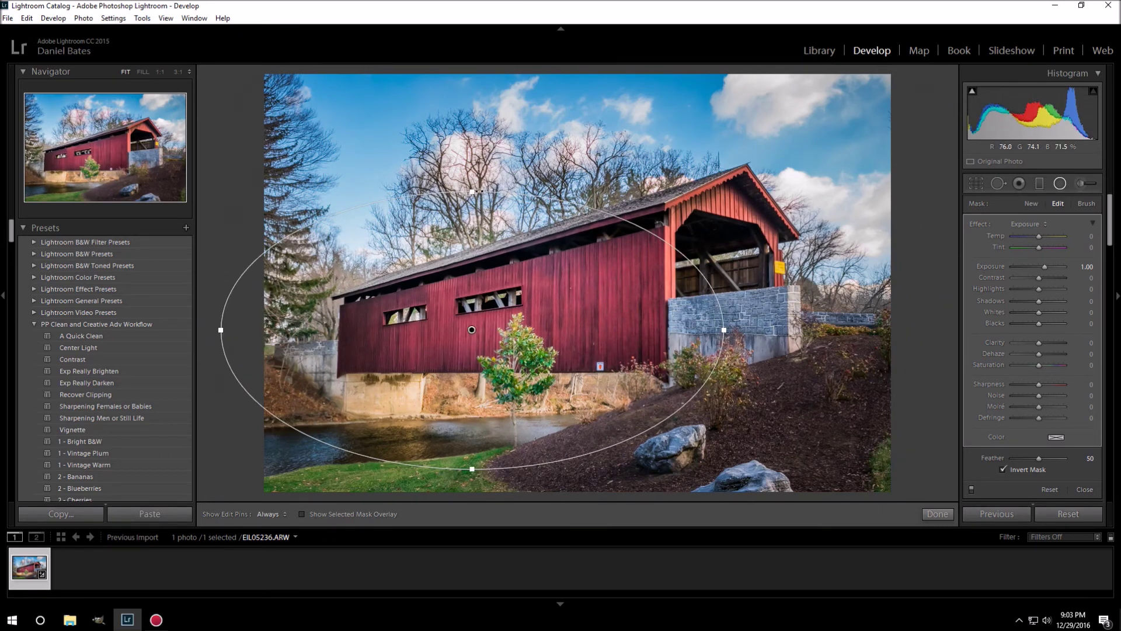
drag(467, 182, 466, 156)
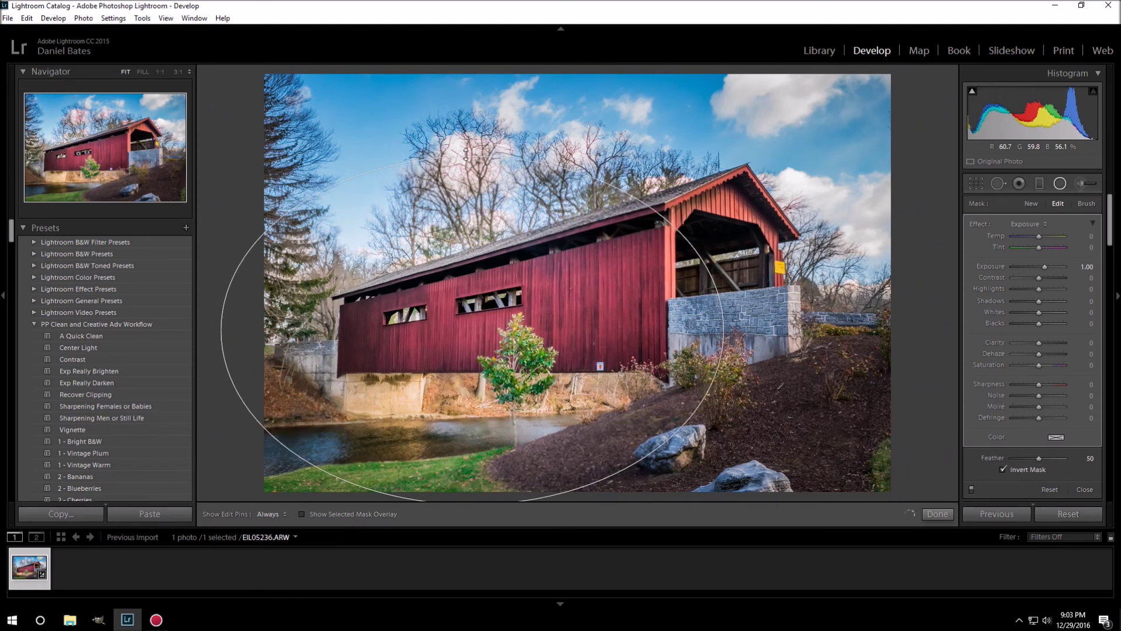
drag(432, 230, 432, 227)
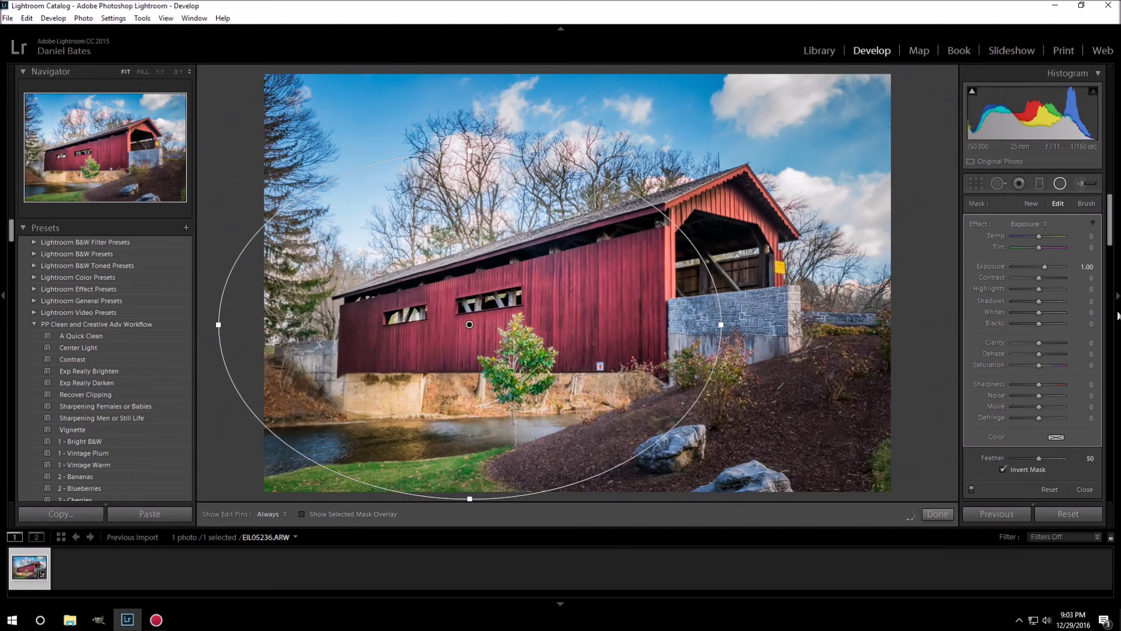
drag(1045, 266, 1039, 264)
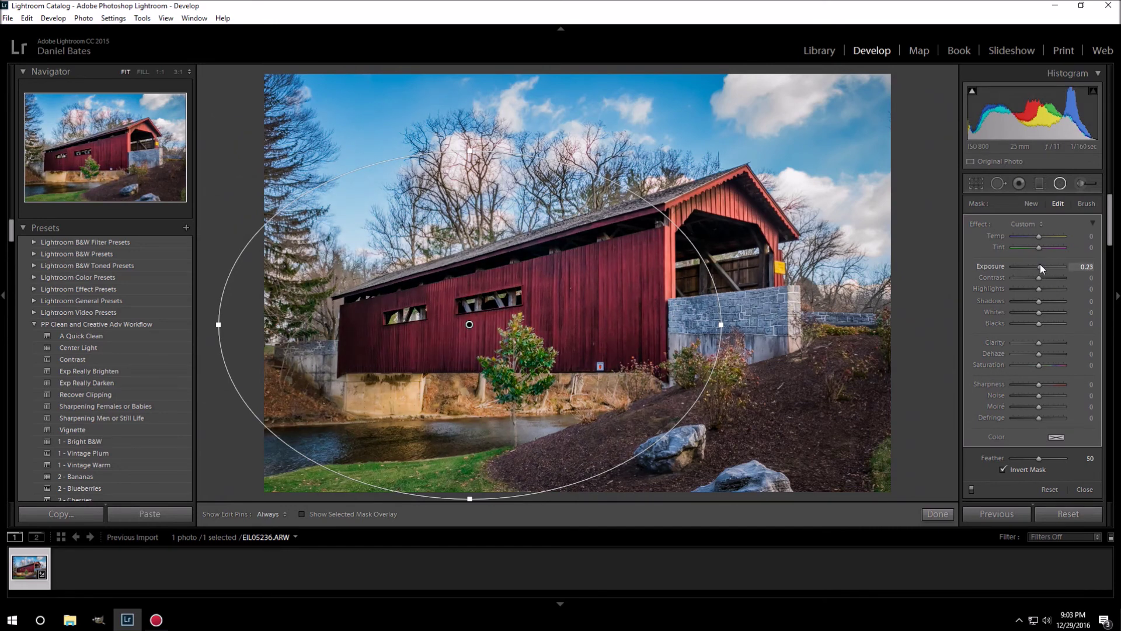
drag(1041, 267, 1042, 261)
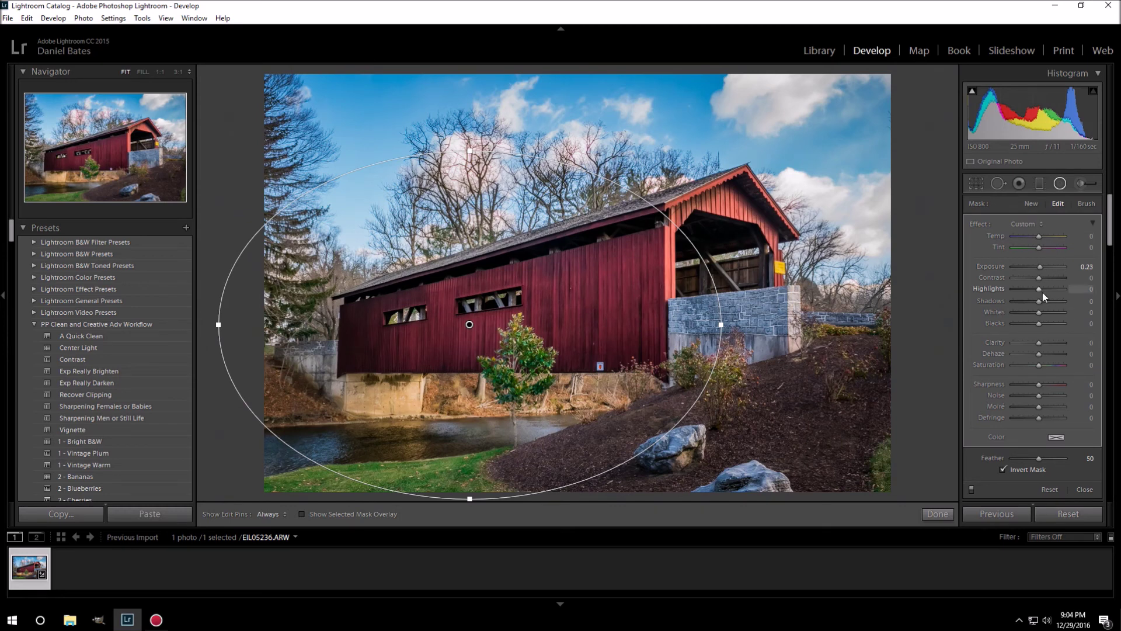
Step: Set the radial filter's highlights to −100 and its exposure to 0.41
drag(1038, 289, 1003, 281)
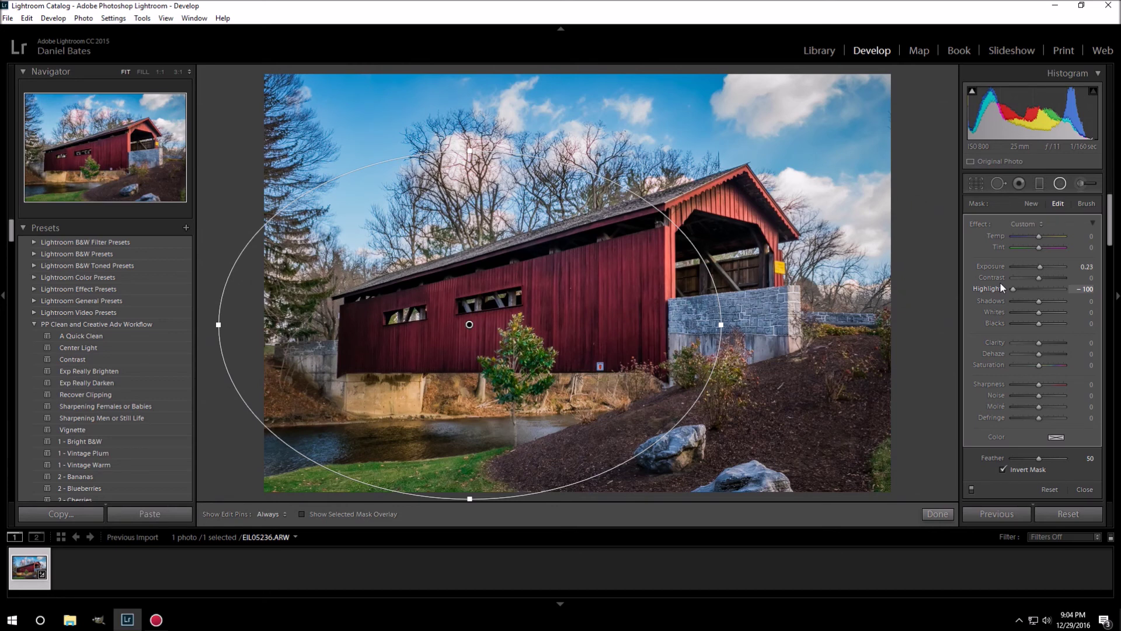
drag(1036, 263, 1042, 265)
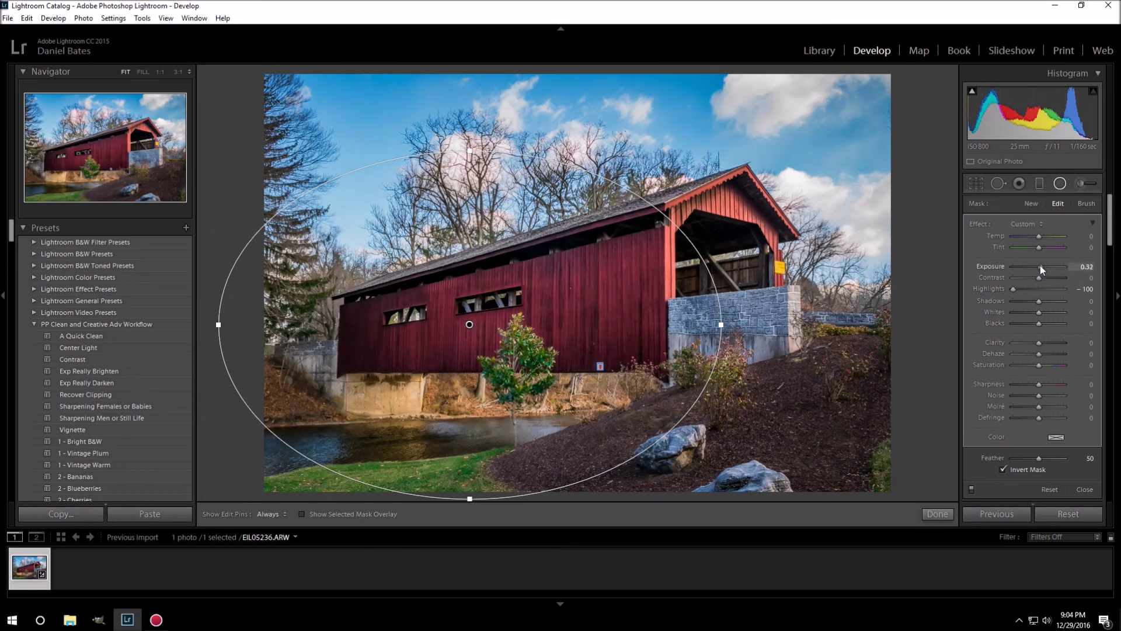
drag(1041, 265, 1042, 265)
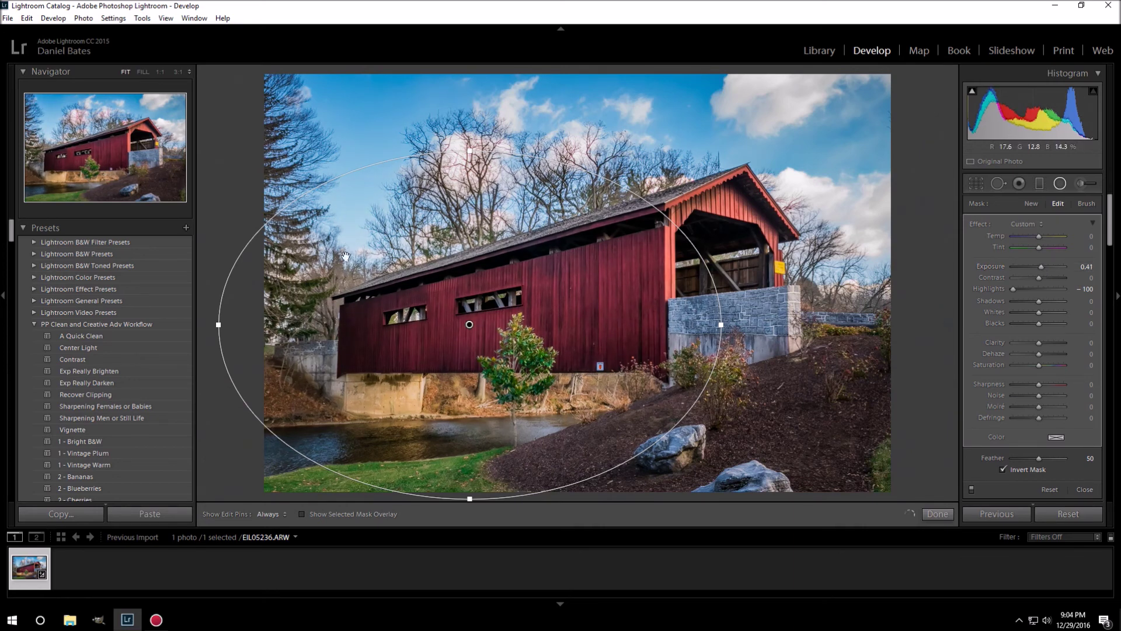
Step: Shift the radial filter slightly toward the bridge's entrance, close the filter, and show the photo in a side-by-side before and after comparison
mouse_move(476, 271)
mouse_down()
mouse_move(710, 181)
mouse_move(683, 275)
mouse_move(430, 309)
mouse_move(423, 339)
mouse_move(415, 204)
mouse_move(486, 264)
mouse_move(474, 282)
mouse_move(496, 270)
mouse_up()
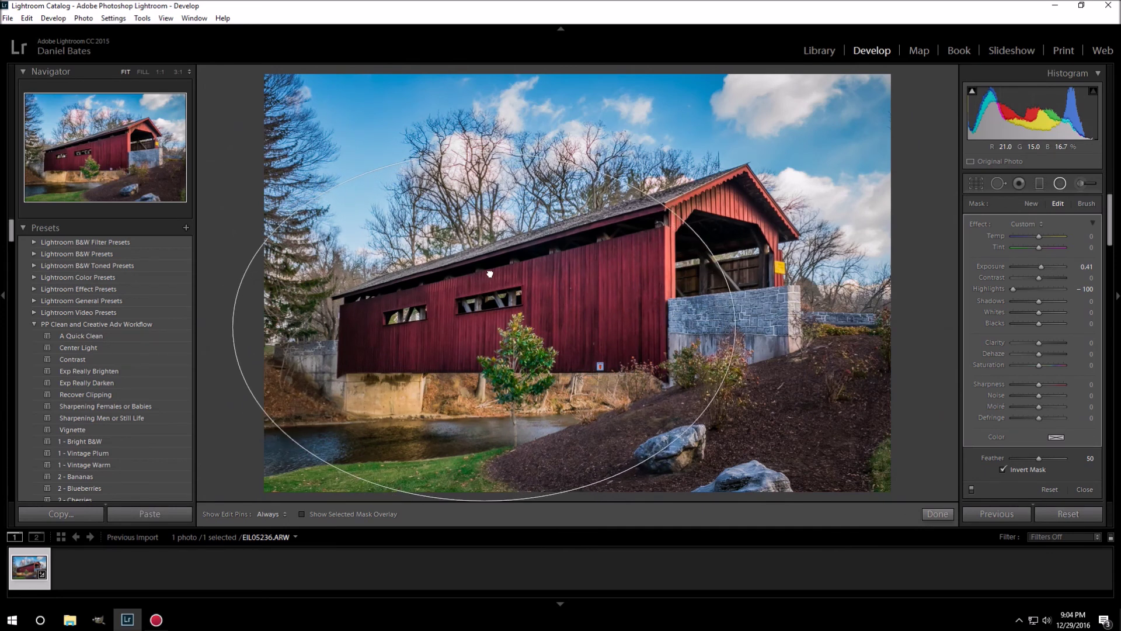
click(937, 514)
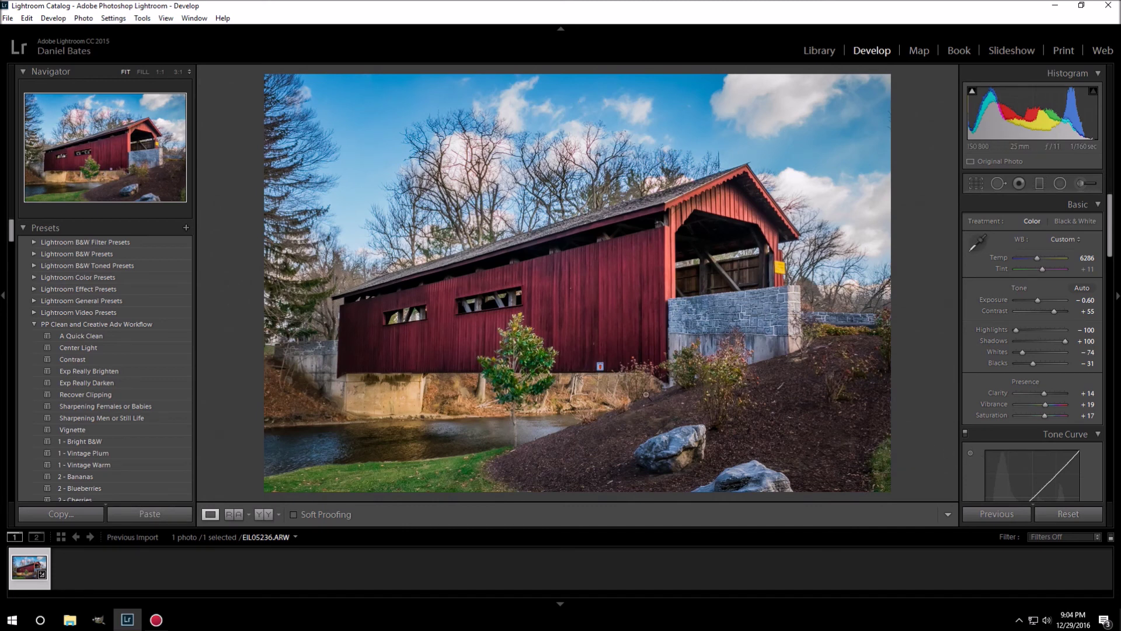
click(264, 514)
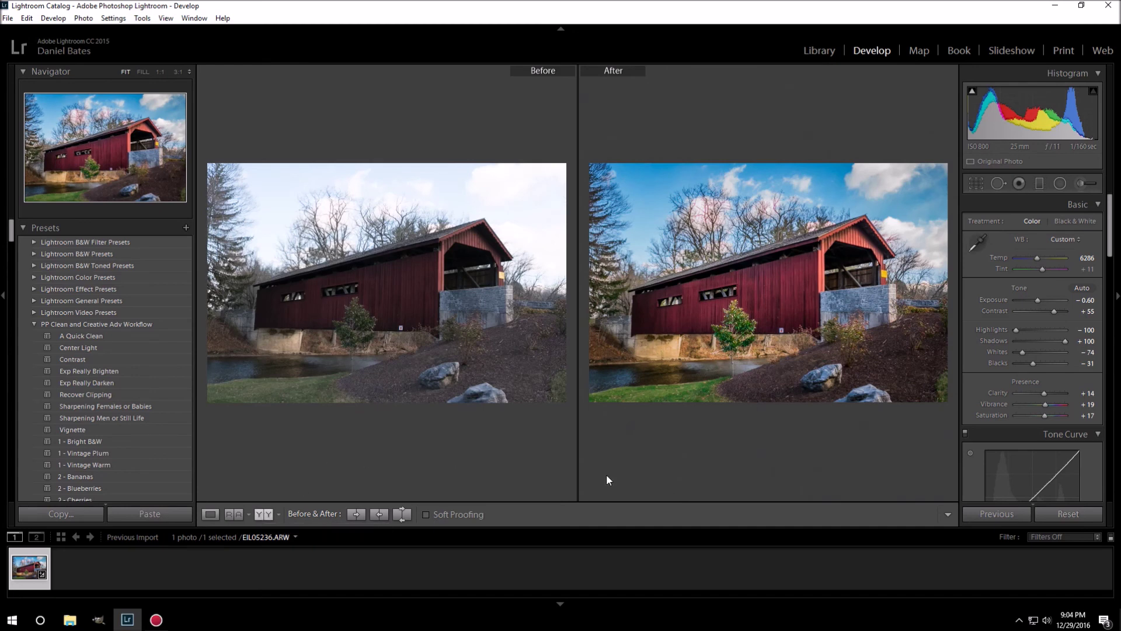